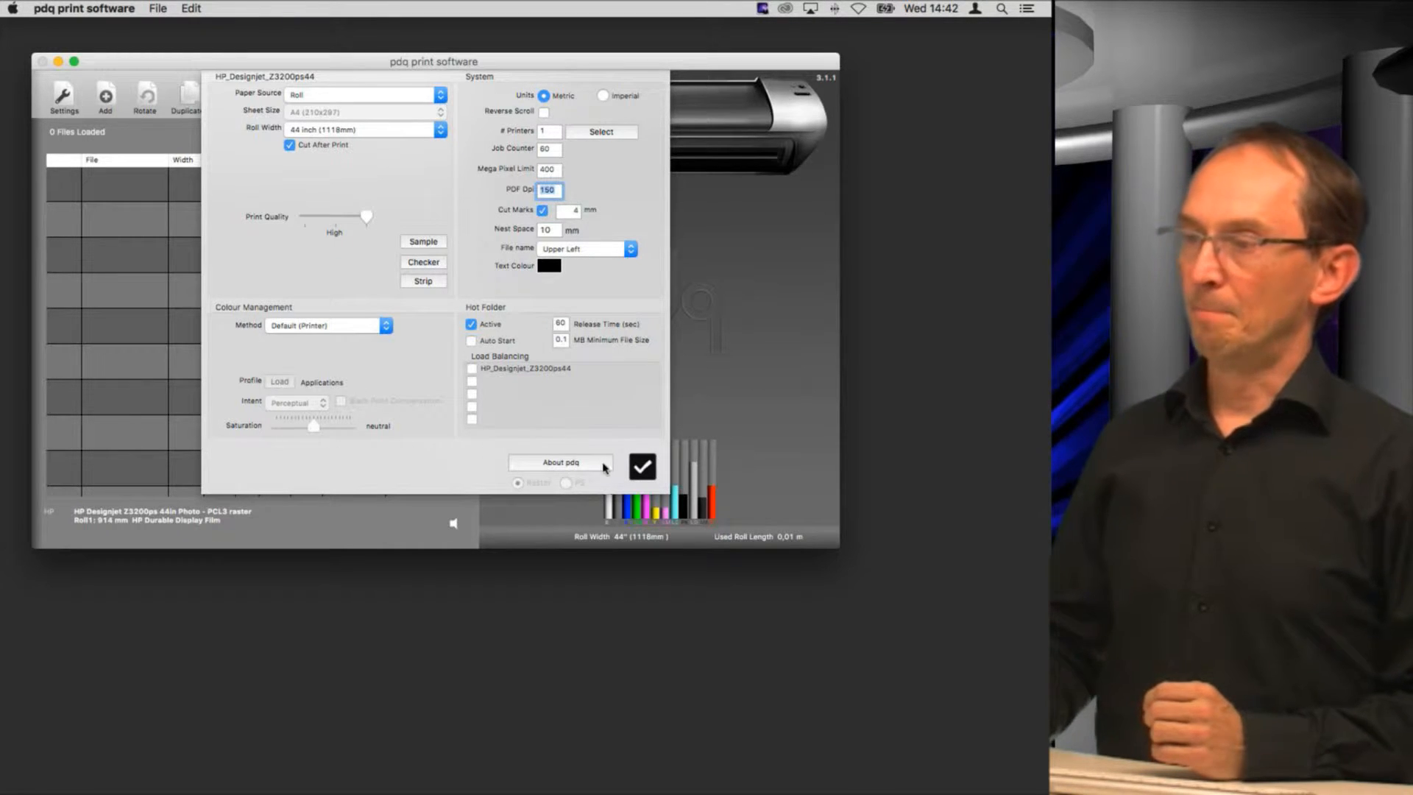
Step: Close the printer settings and open the droplet list
left_click(642, 466)
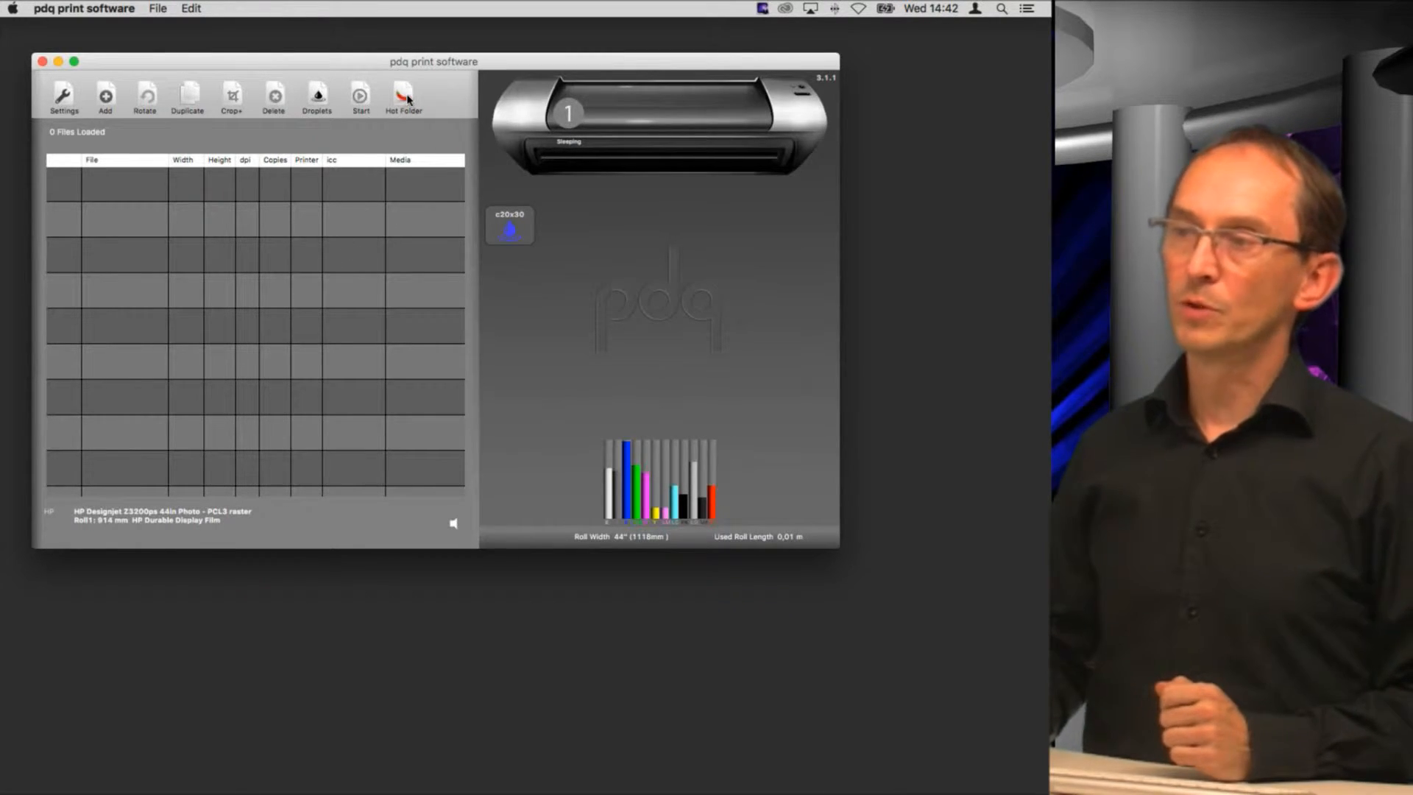
left_click(318, 99)
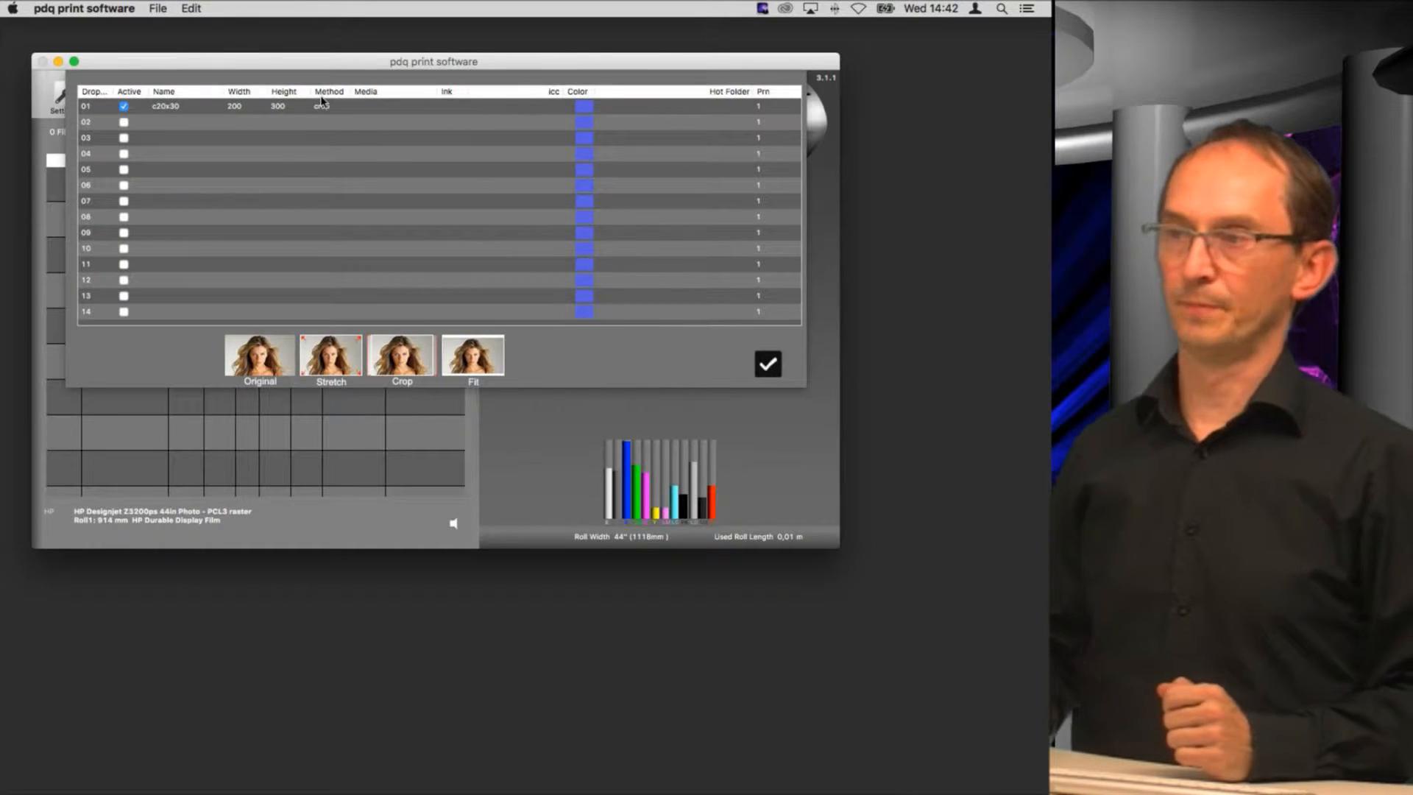
left_click(768, 364)
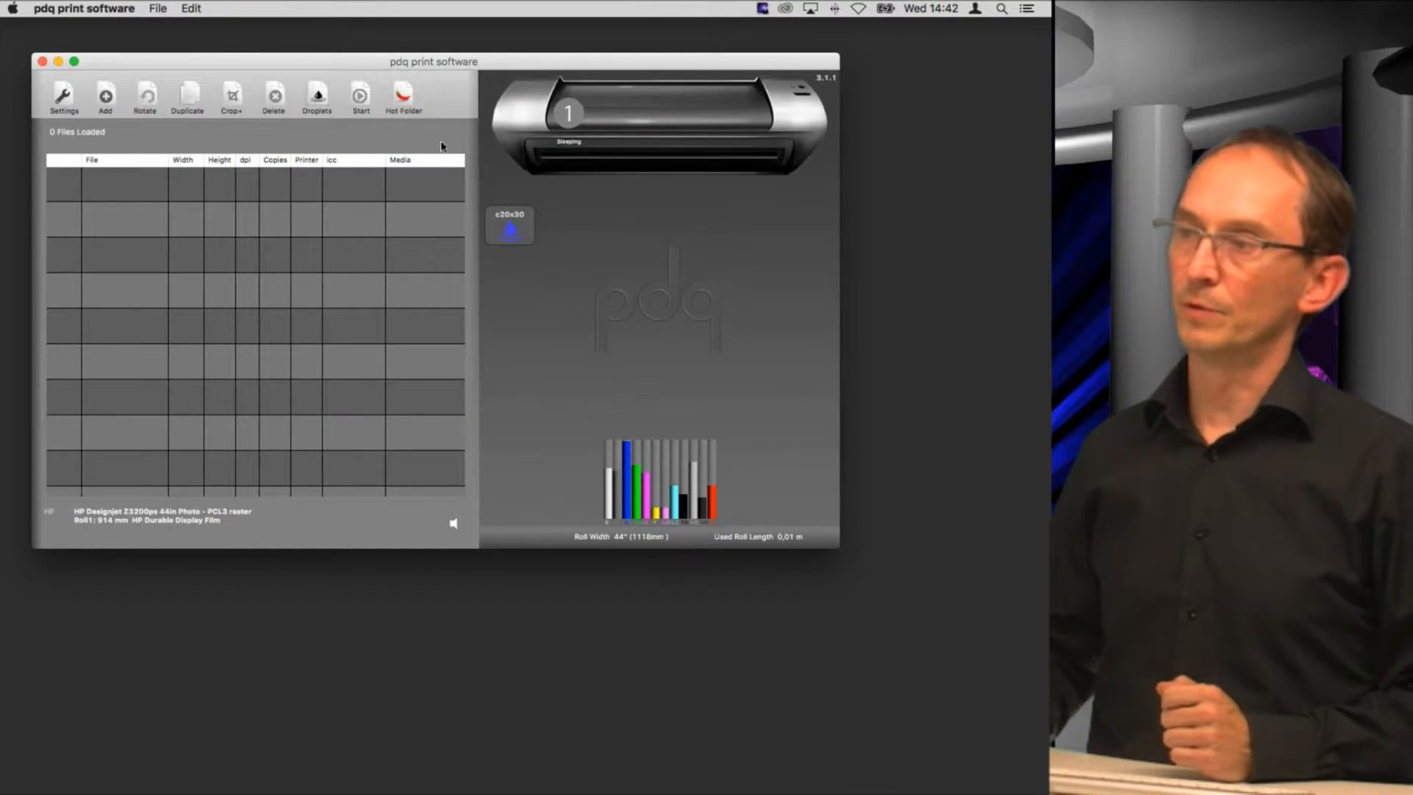
left_click(403, 101)
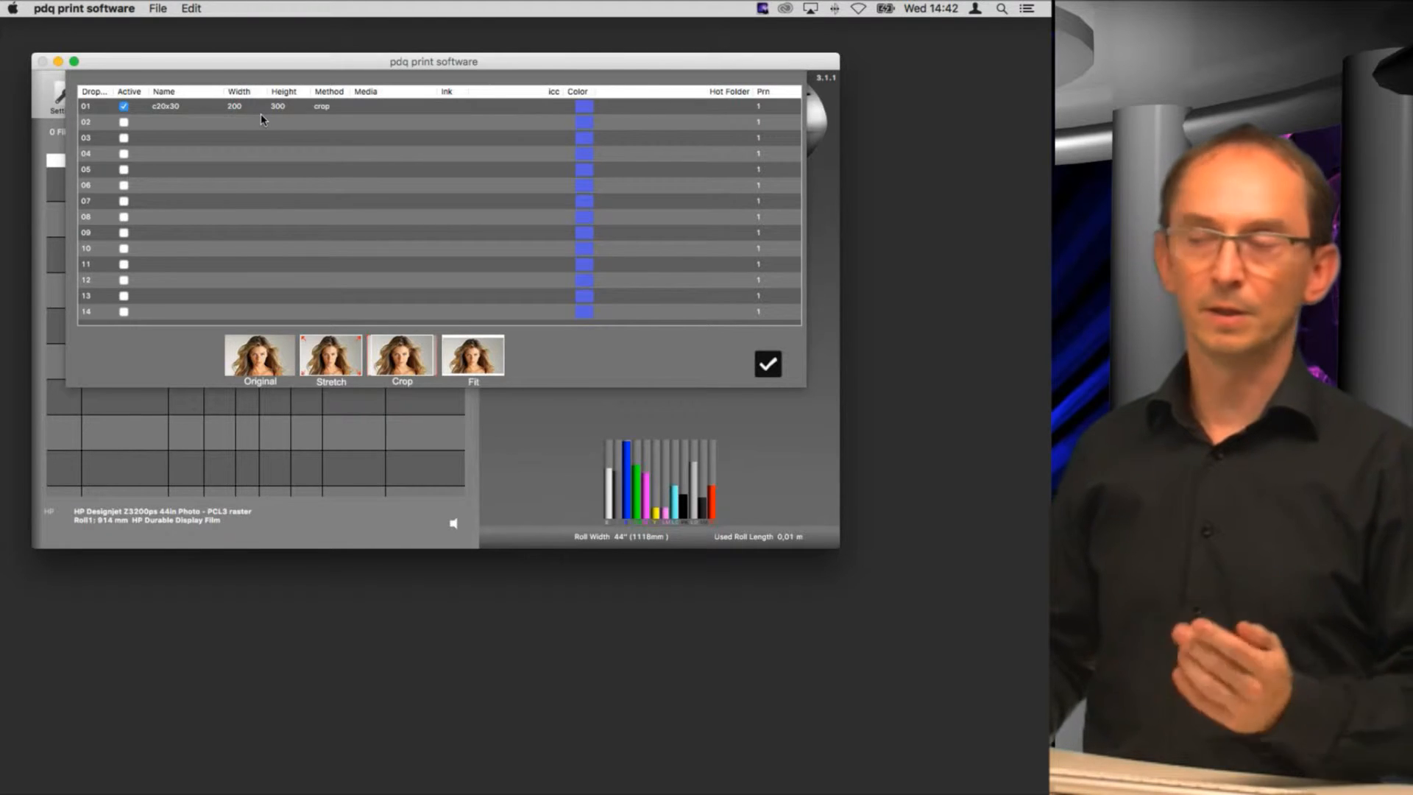
Step: Create a new Desktop folder named Hot_20x30 and assign it as the c20x30 droplet's hot folder
left_click(727, 107)
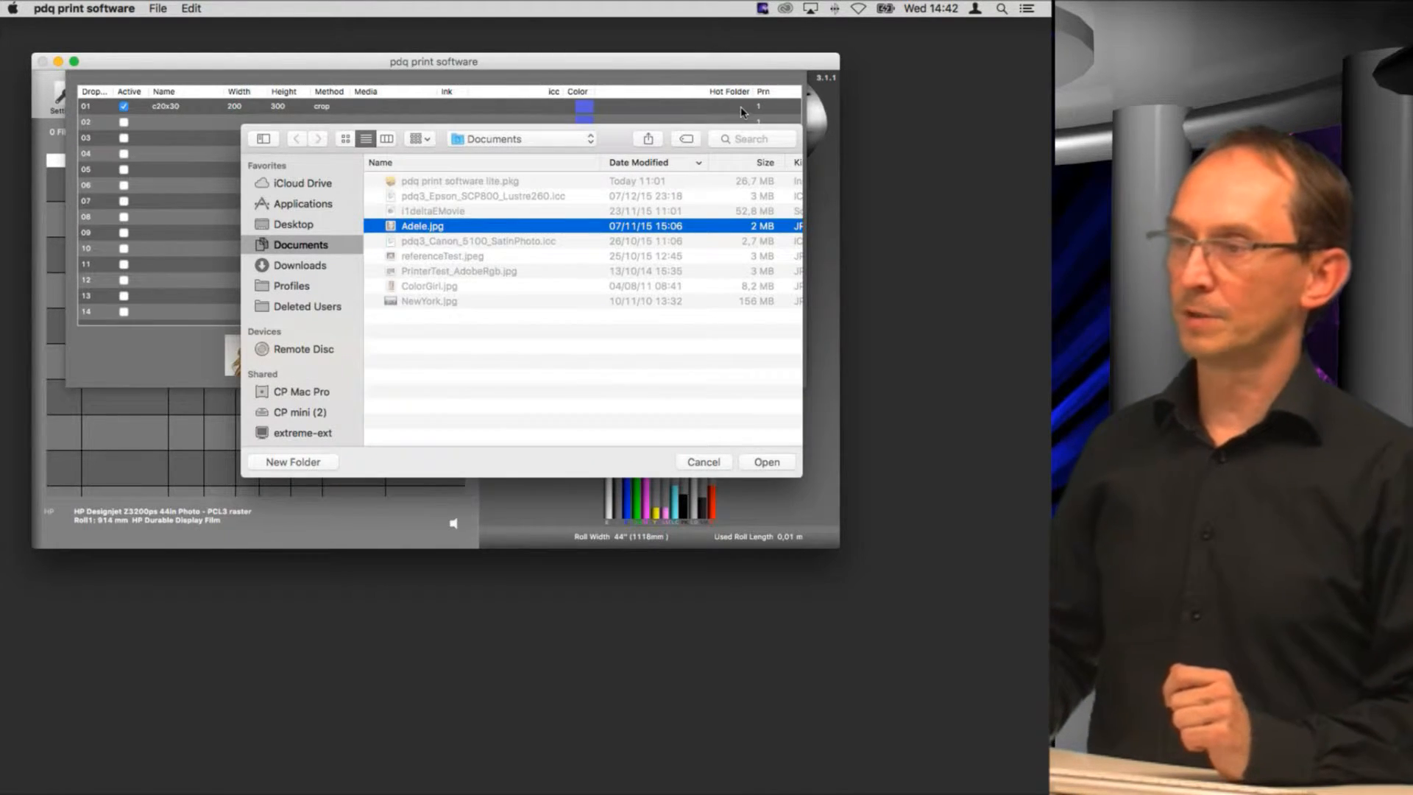
left_click(307, 229)
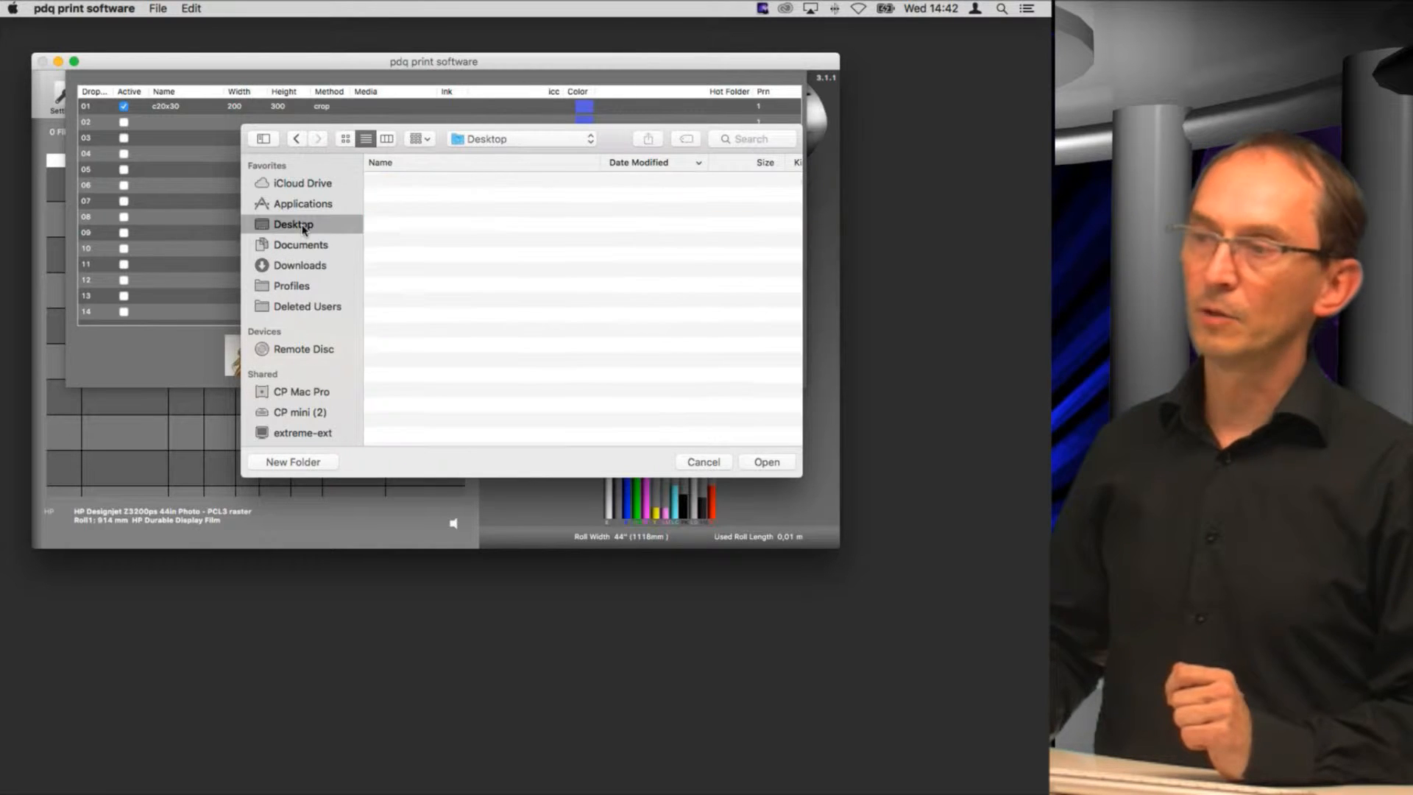
left_click(293, 462)
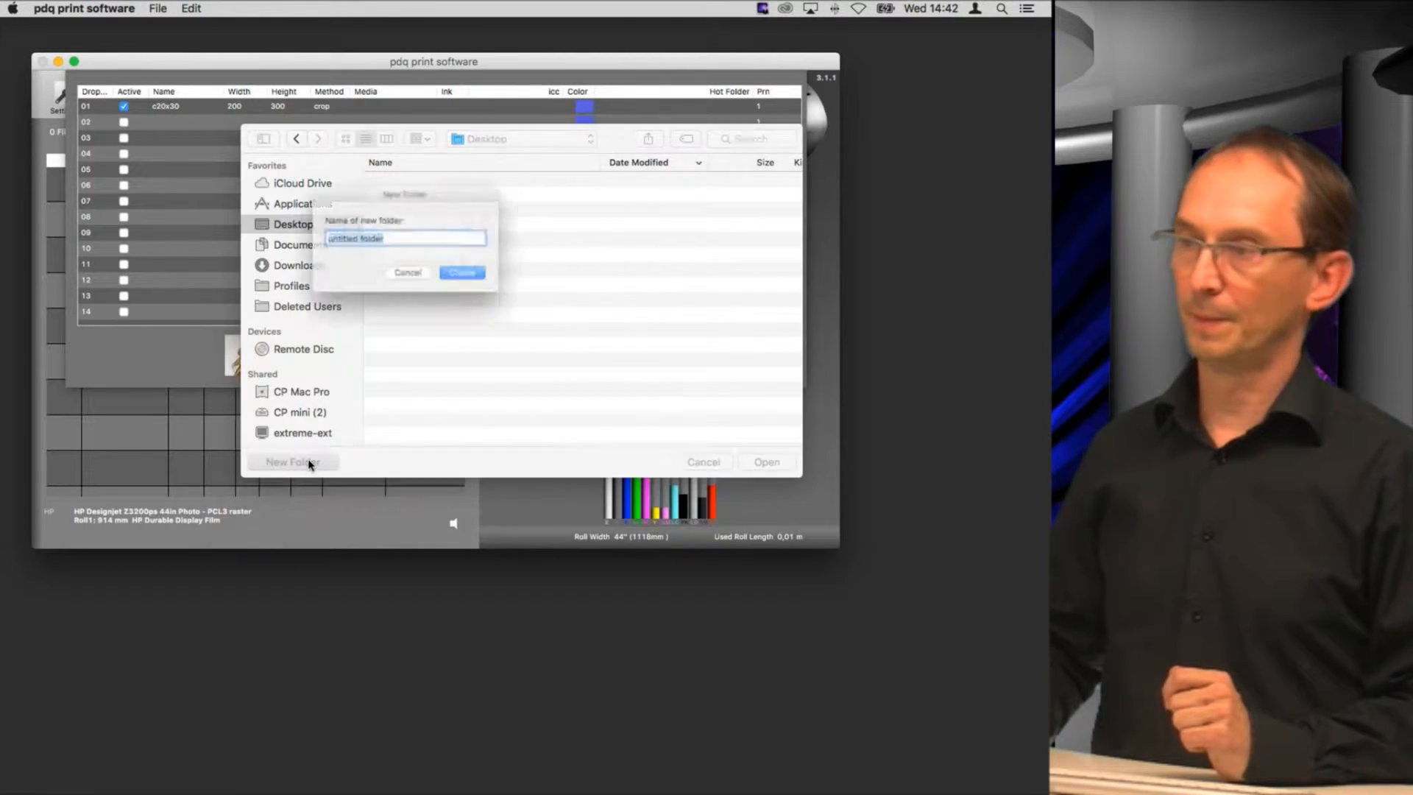
type("Ho")
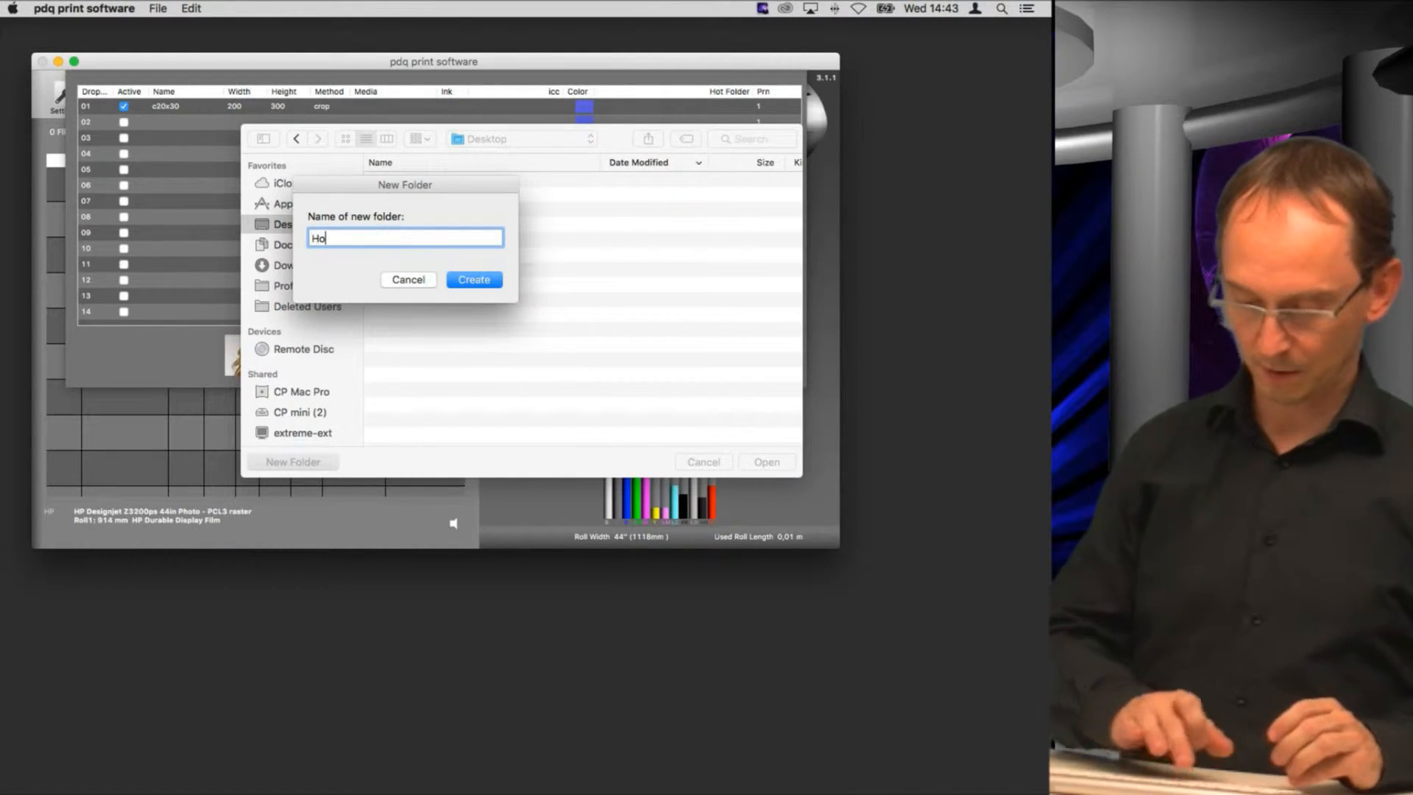
type("t_2030")
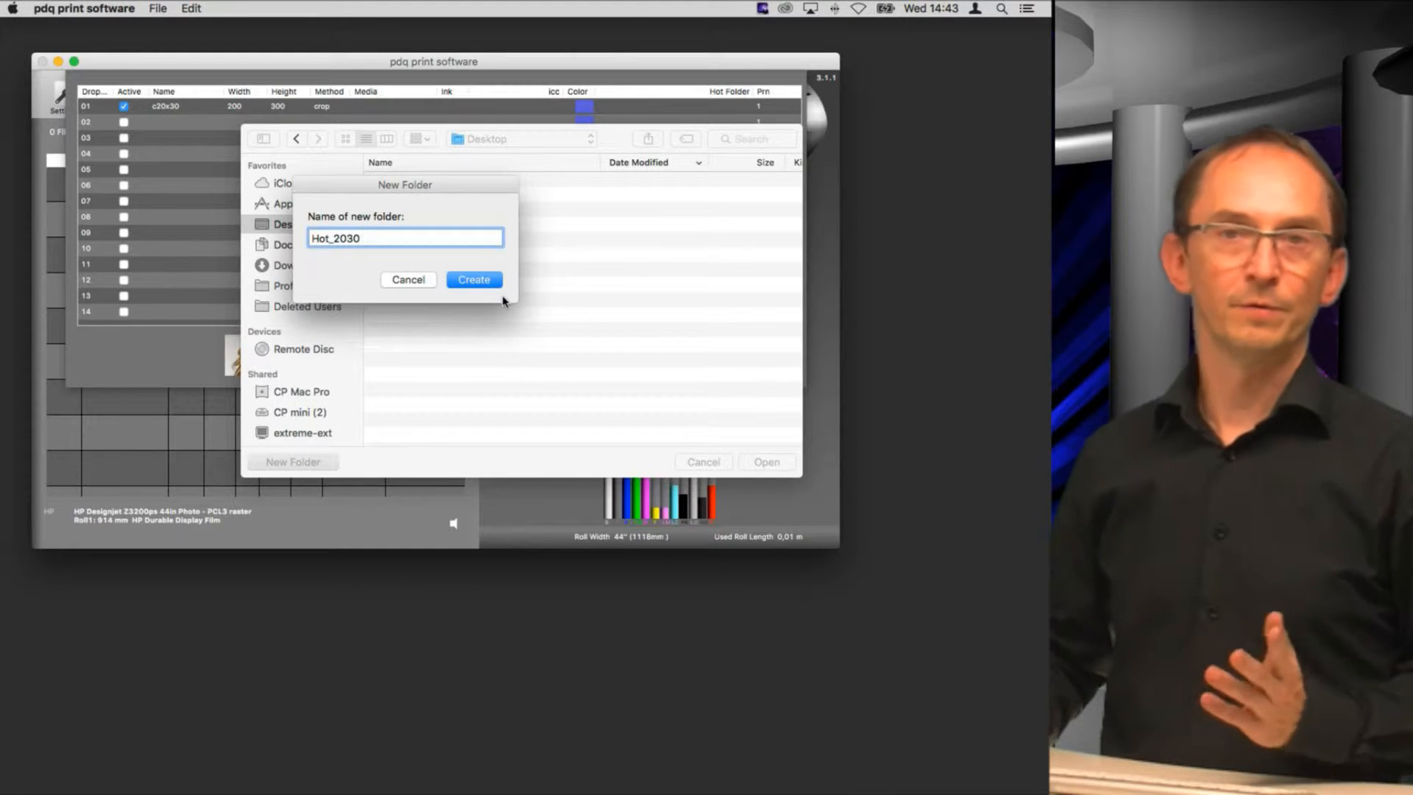
left_click(346, 239)
type("x")
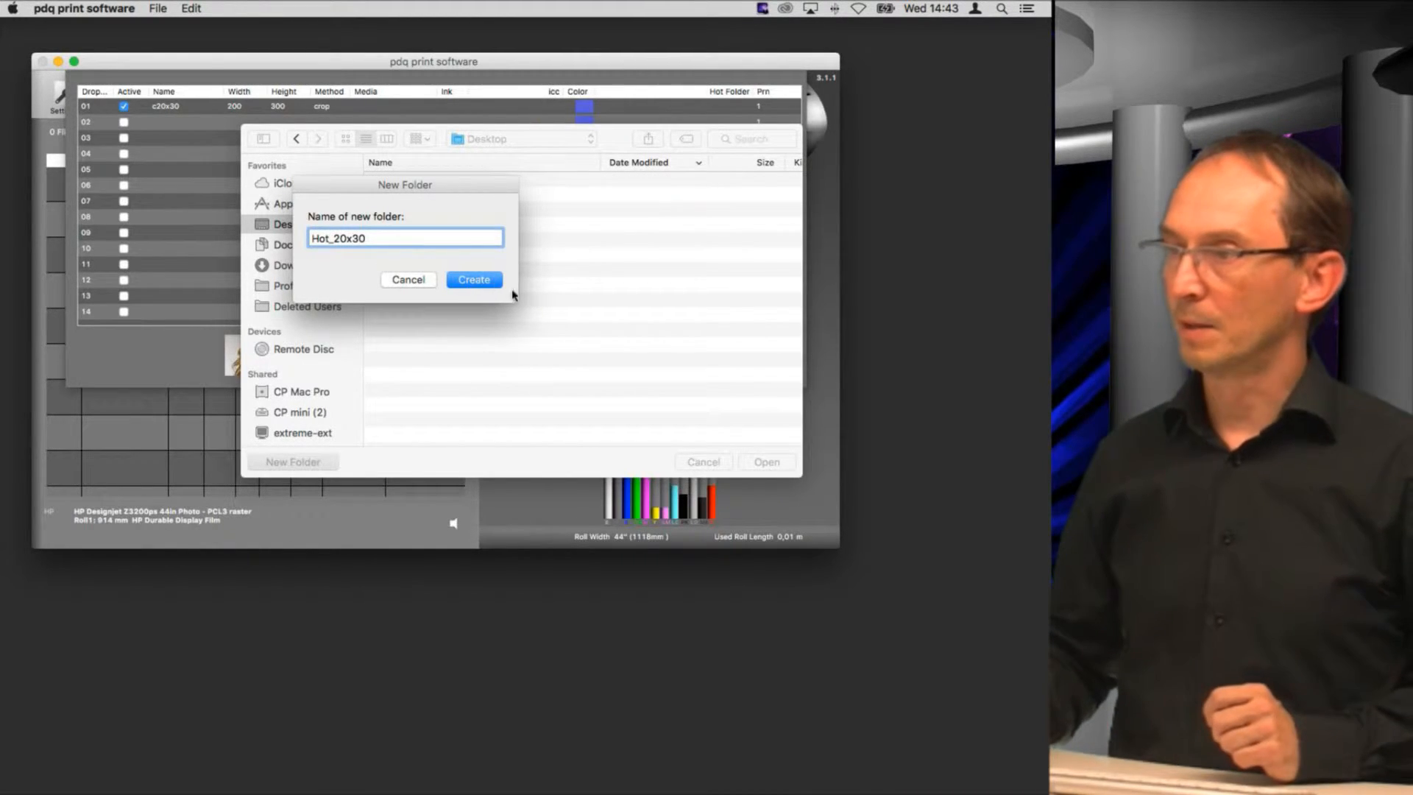
left_click(488, 284)
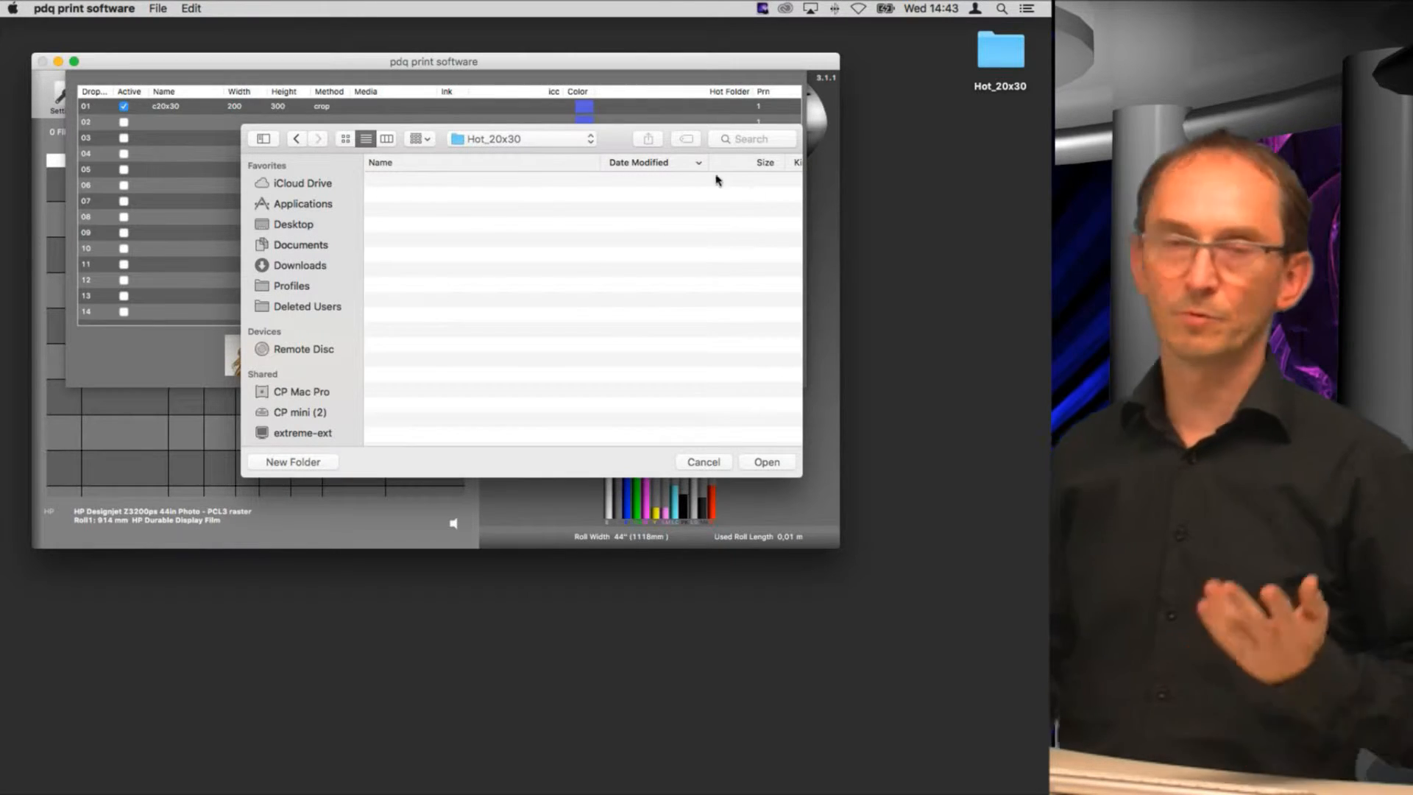
left_click(767, 462)
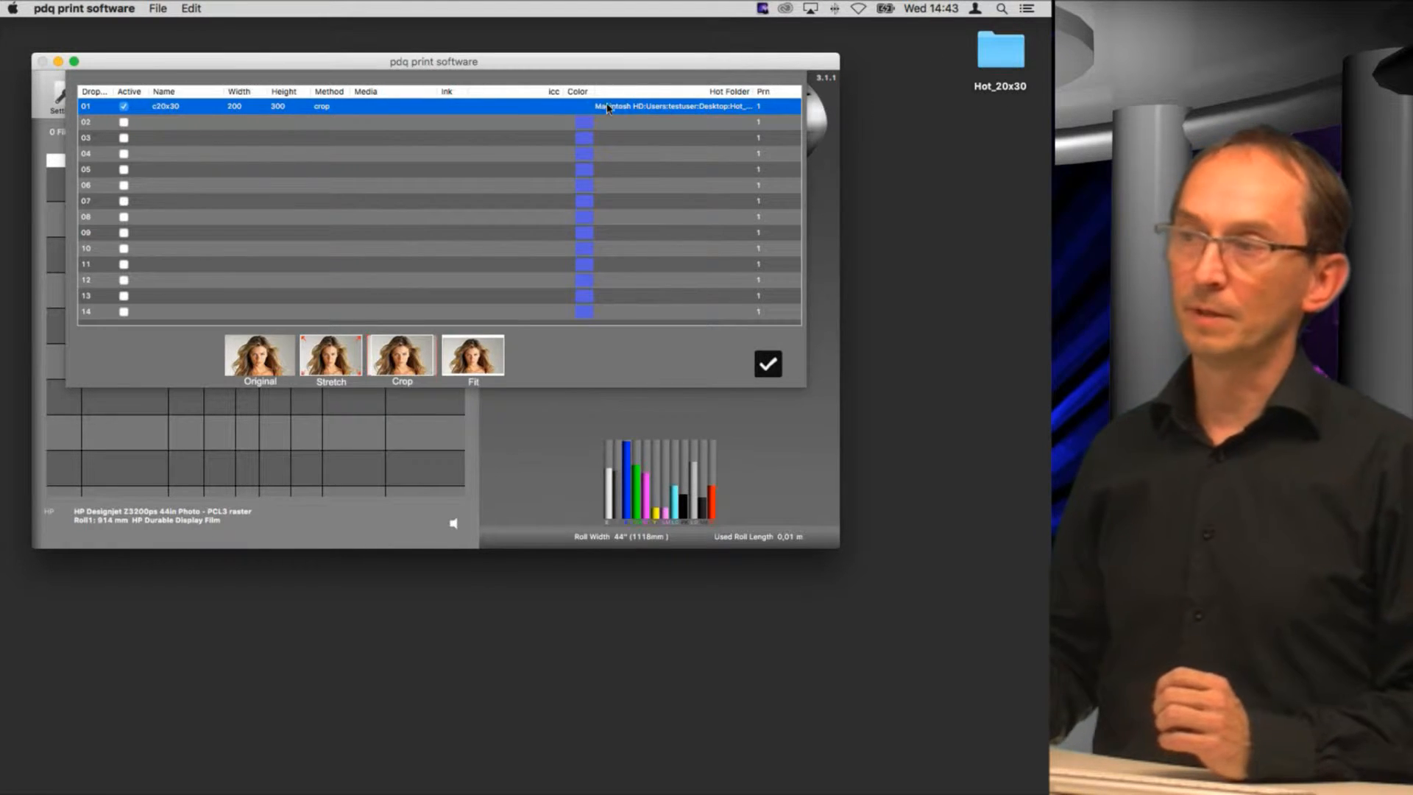
Step: In Finder, rename the Hot_20x30 desktop folder to Hot_20x30 MK
left_click(1016, 92)
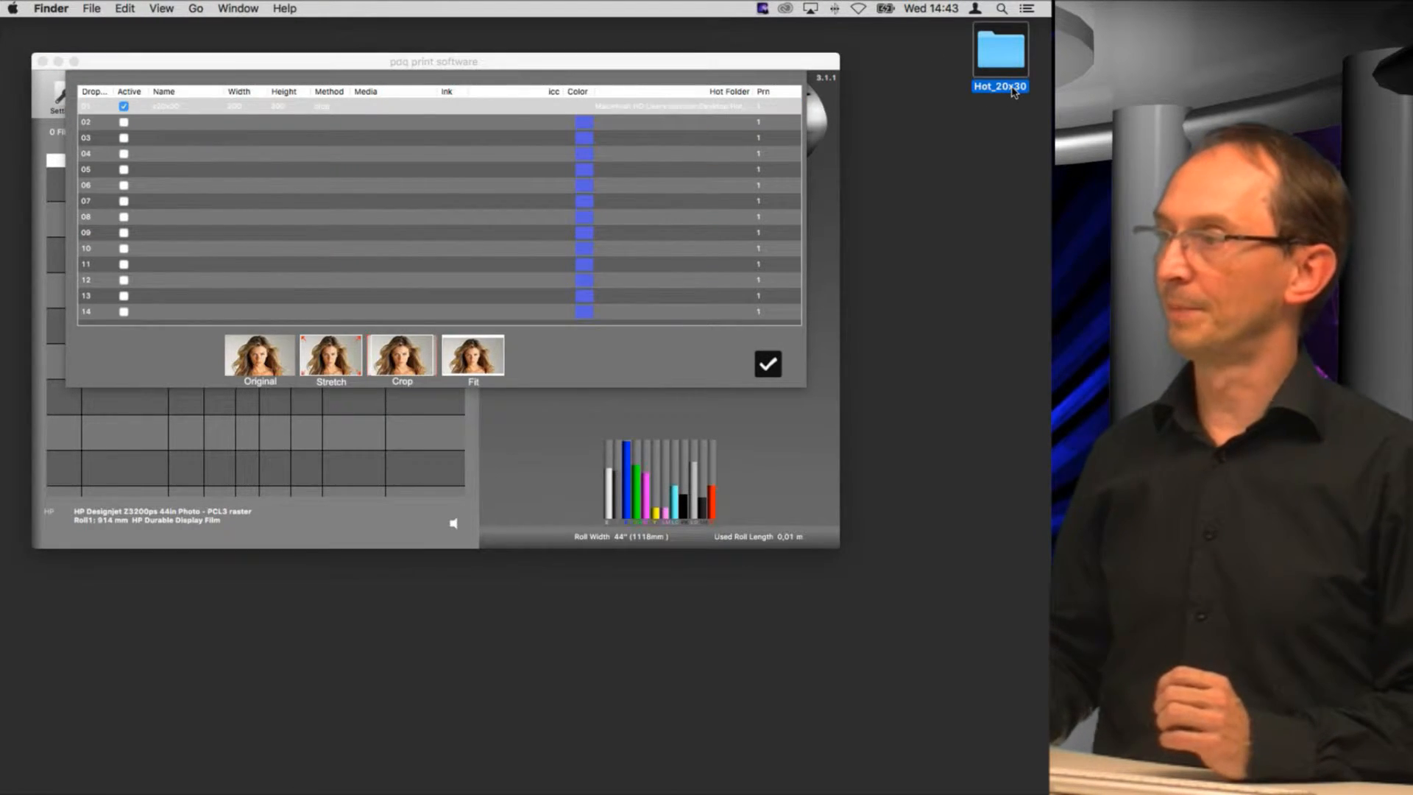
key("Return")
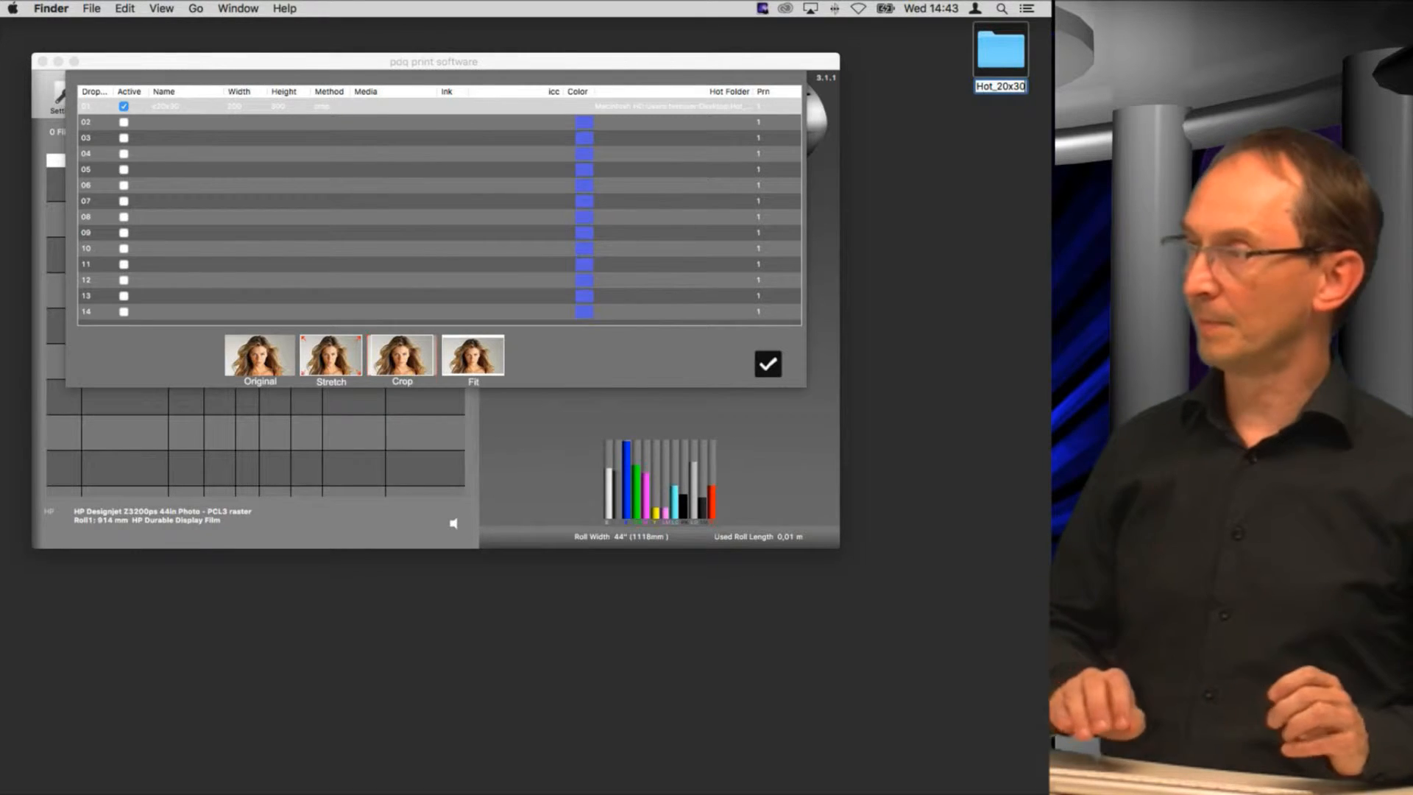
type("MK")
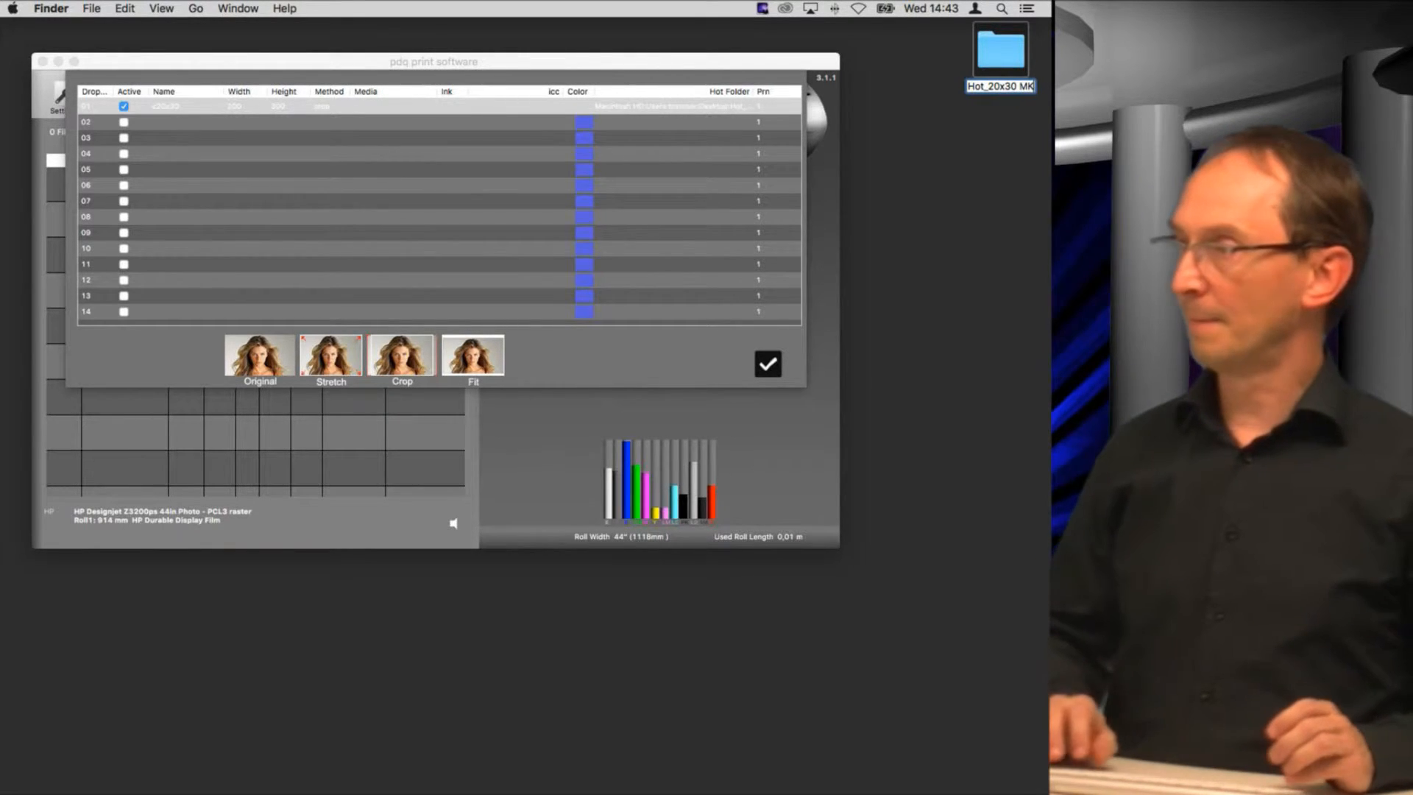
key("Return")
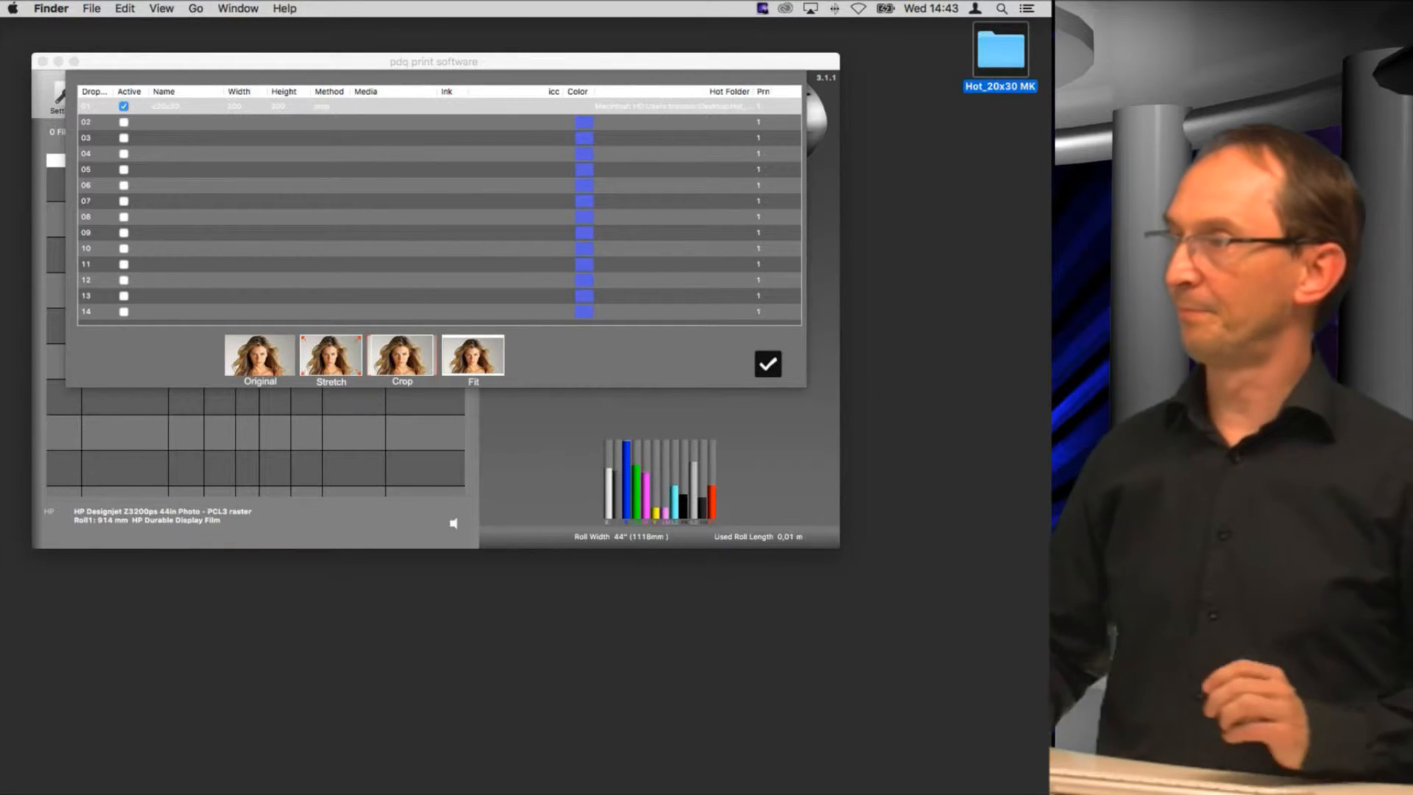
Step: Reassign the Hot_20x30 MK Desktop folder as the c20x30 droplet's hot folder and set its ink to Matte
left_click(728, 109)
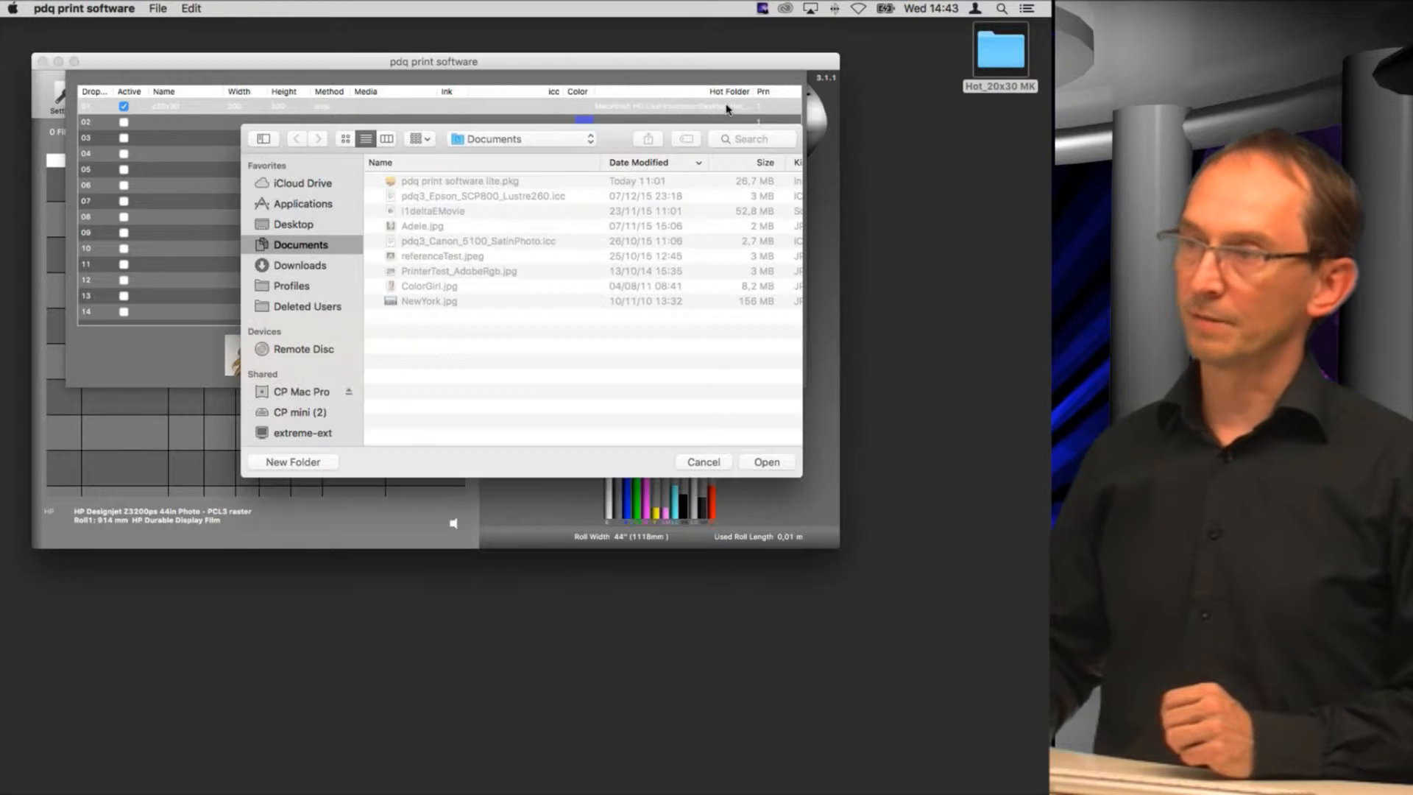
left_click(301, 228)
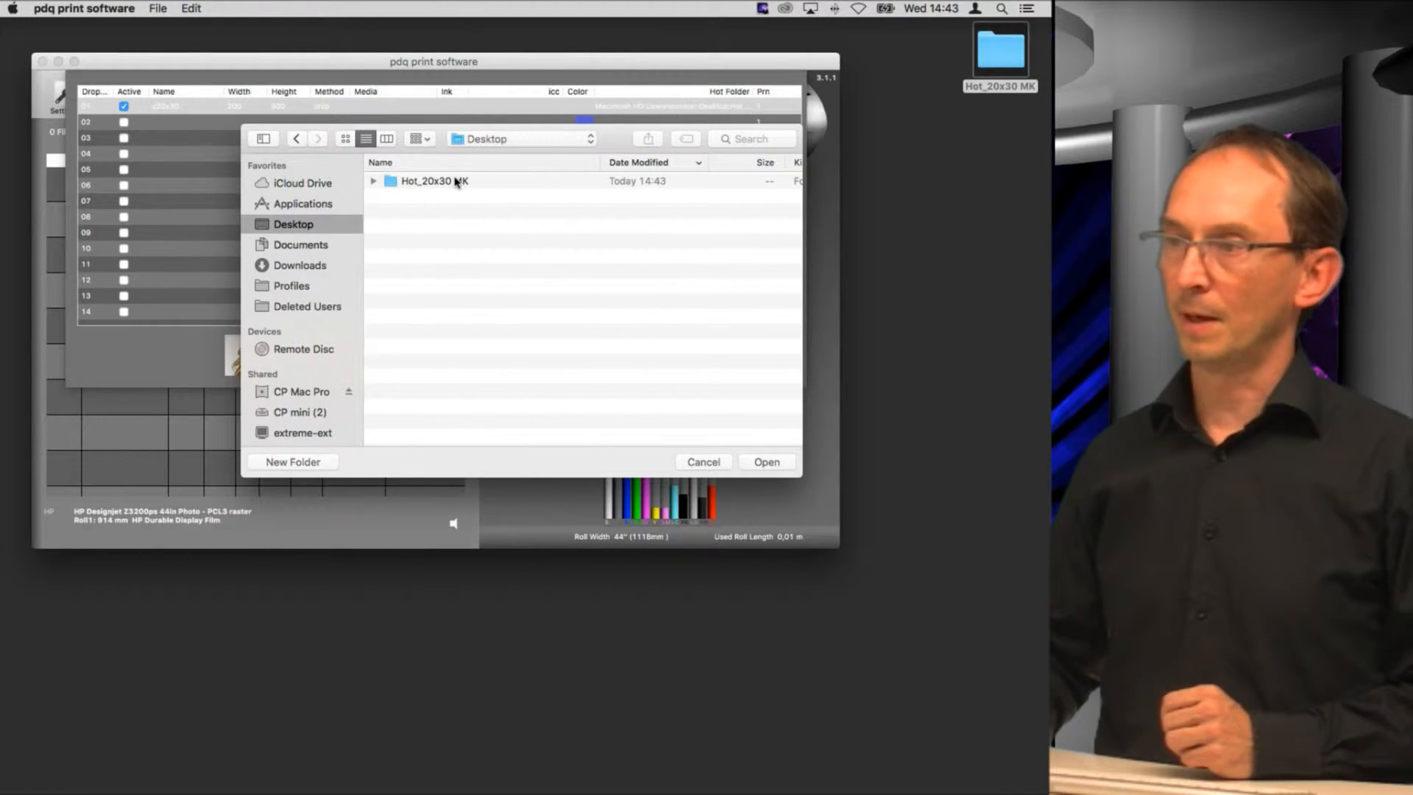
left_click(431, 182)
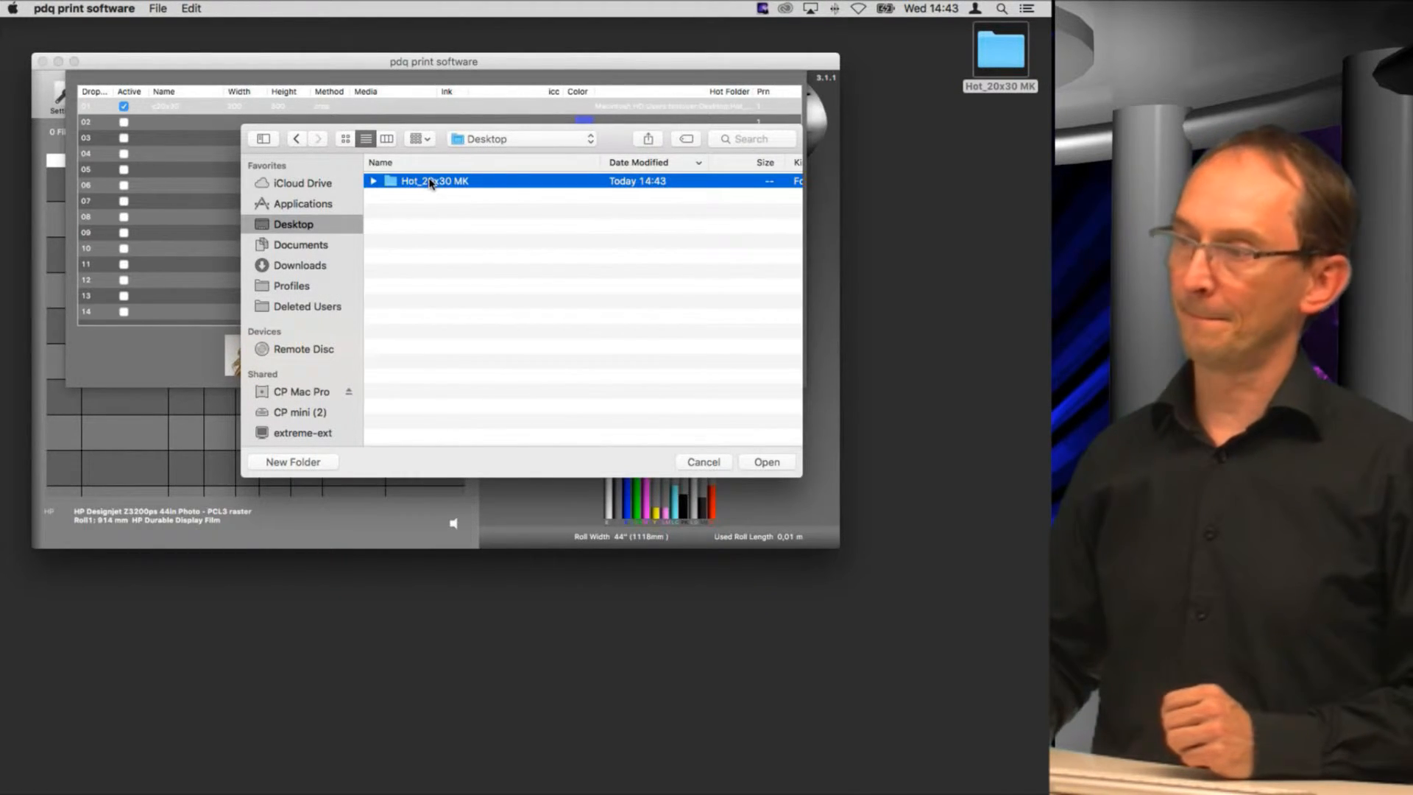
left_click(766, 463)
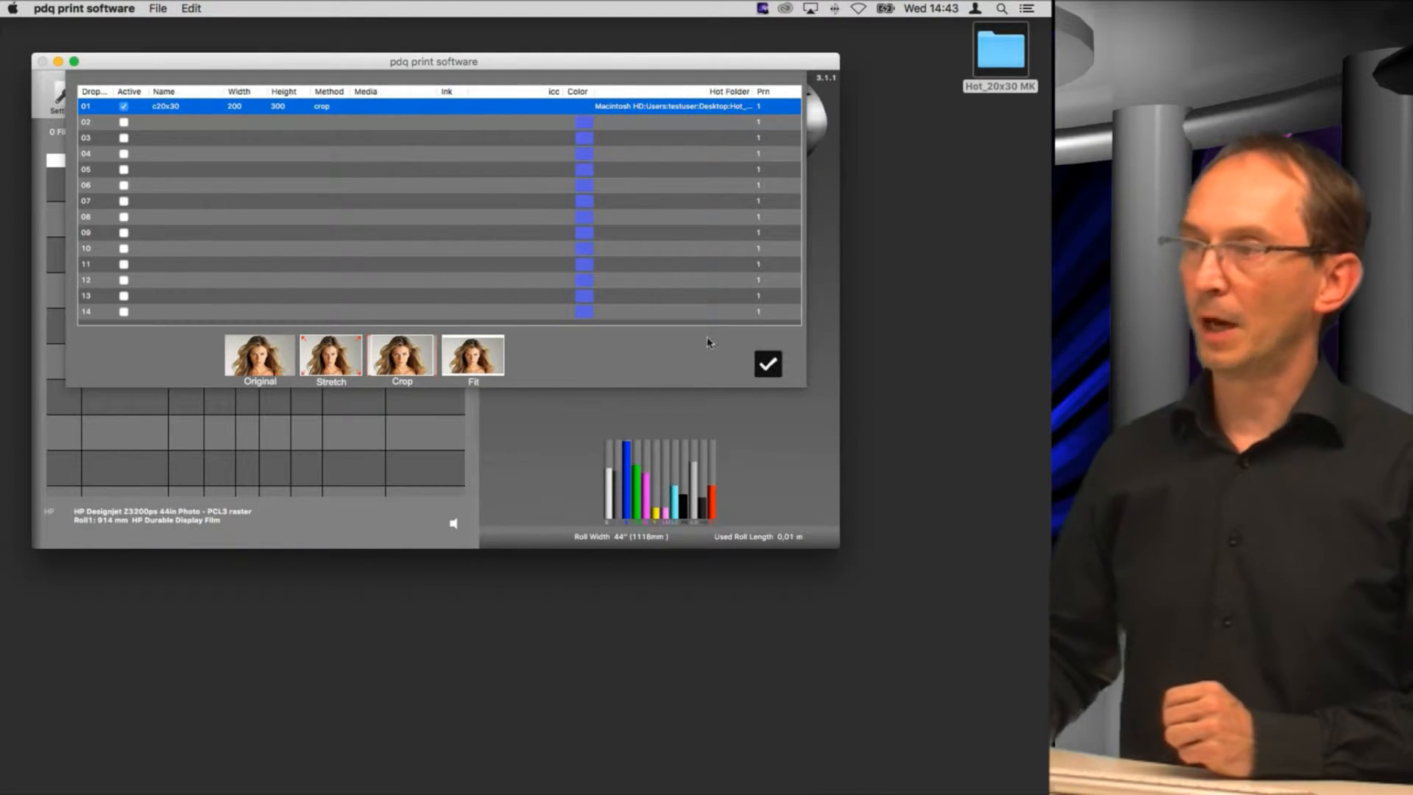
left_click(451, 107)
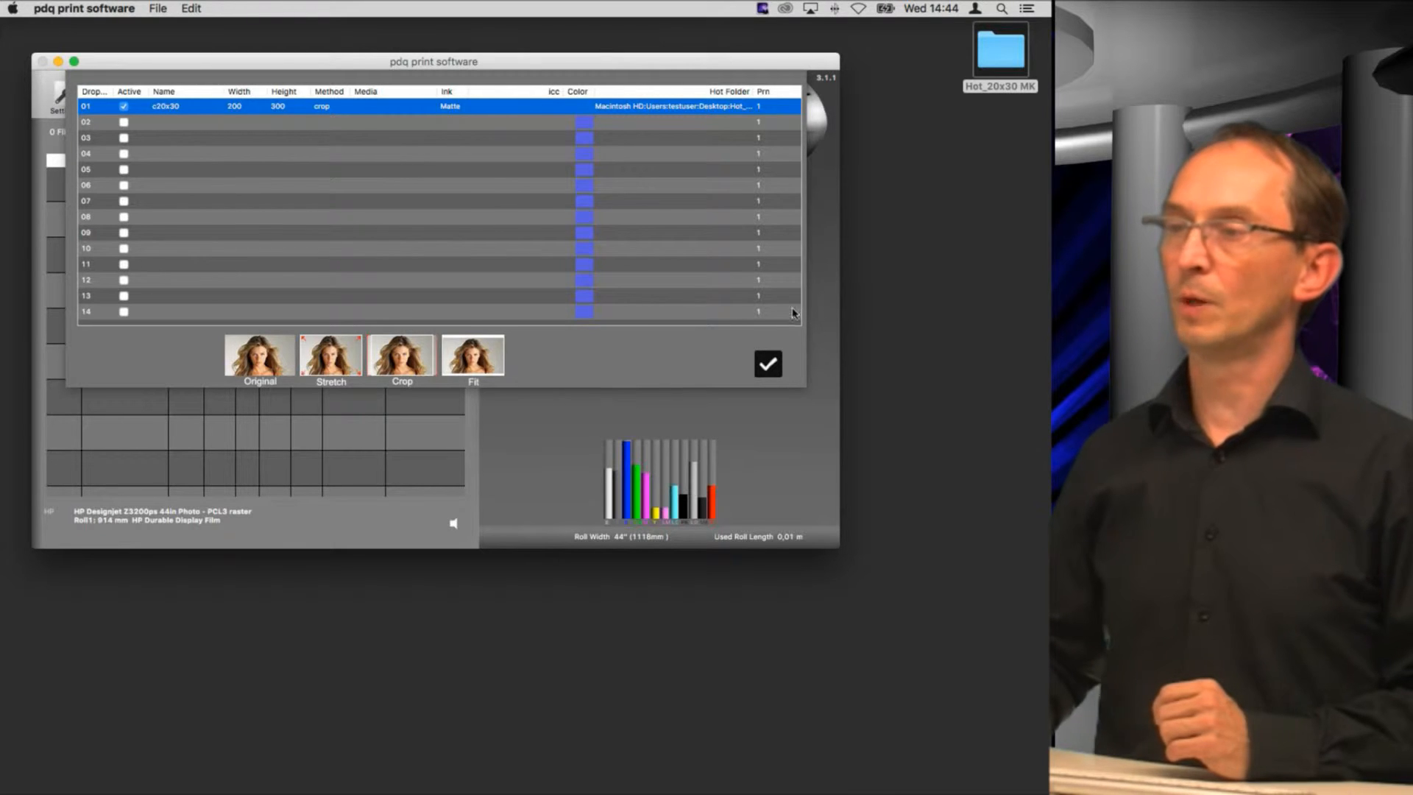
Step: Add a second droplet named 40x40 with width 400 and height 400
double_click(164, 124)
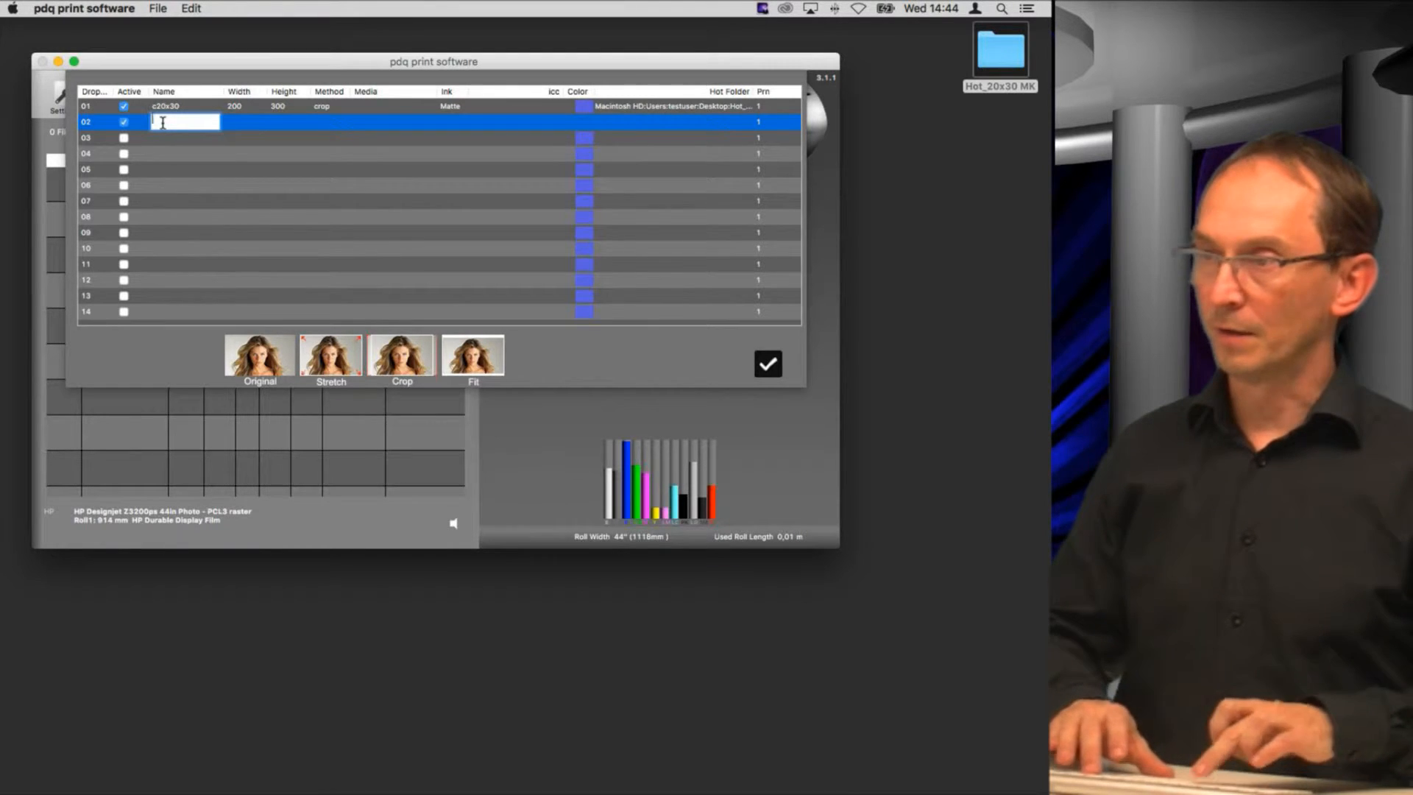
type("40x40")
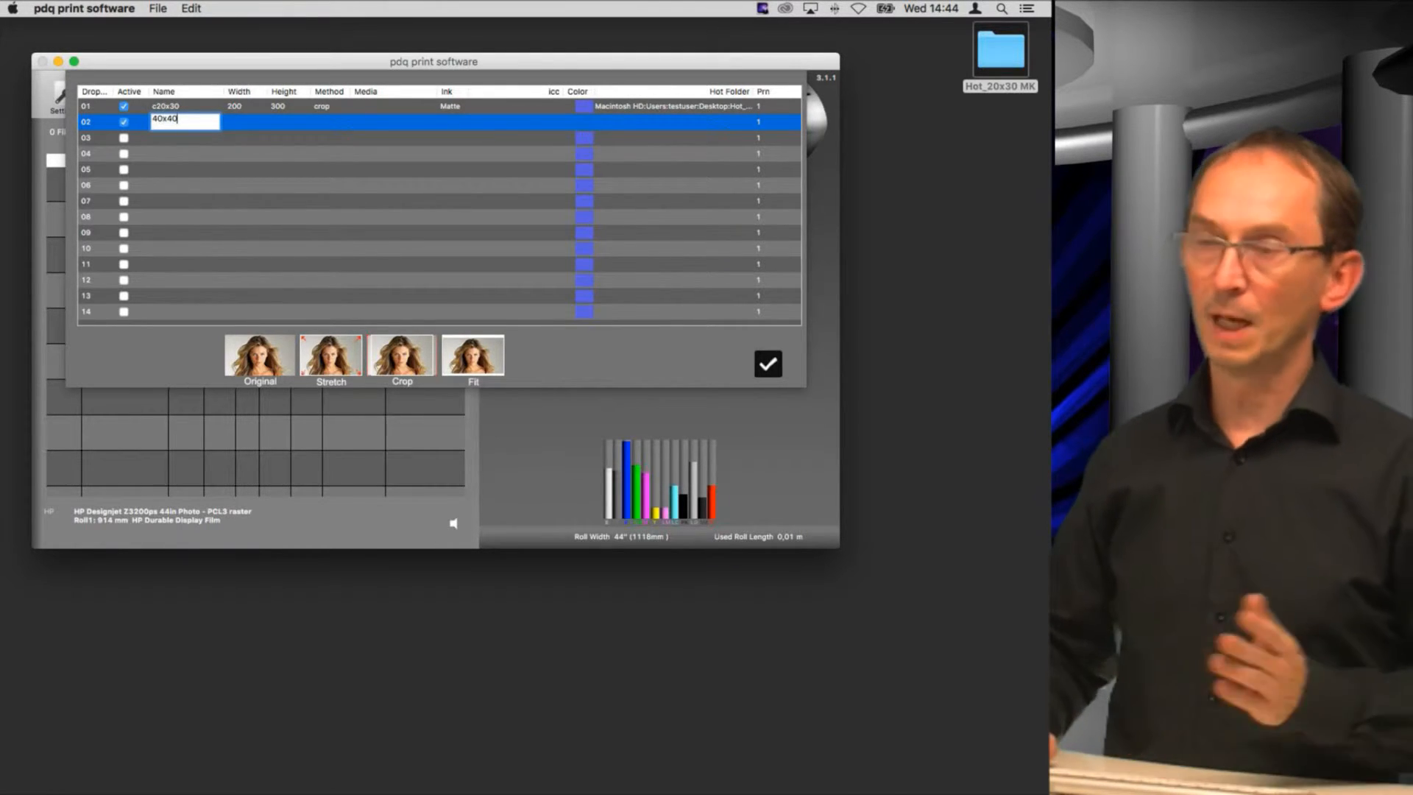
double_click(243, 135)
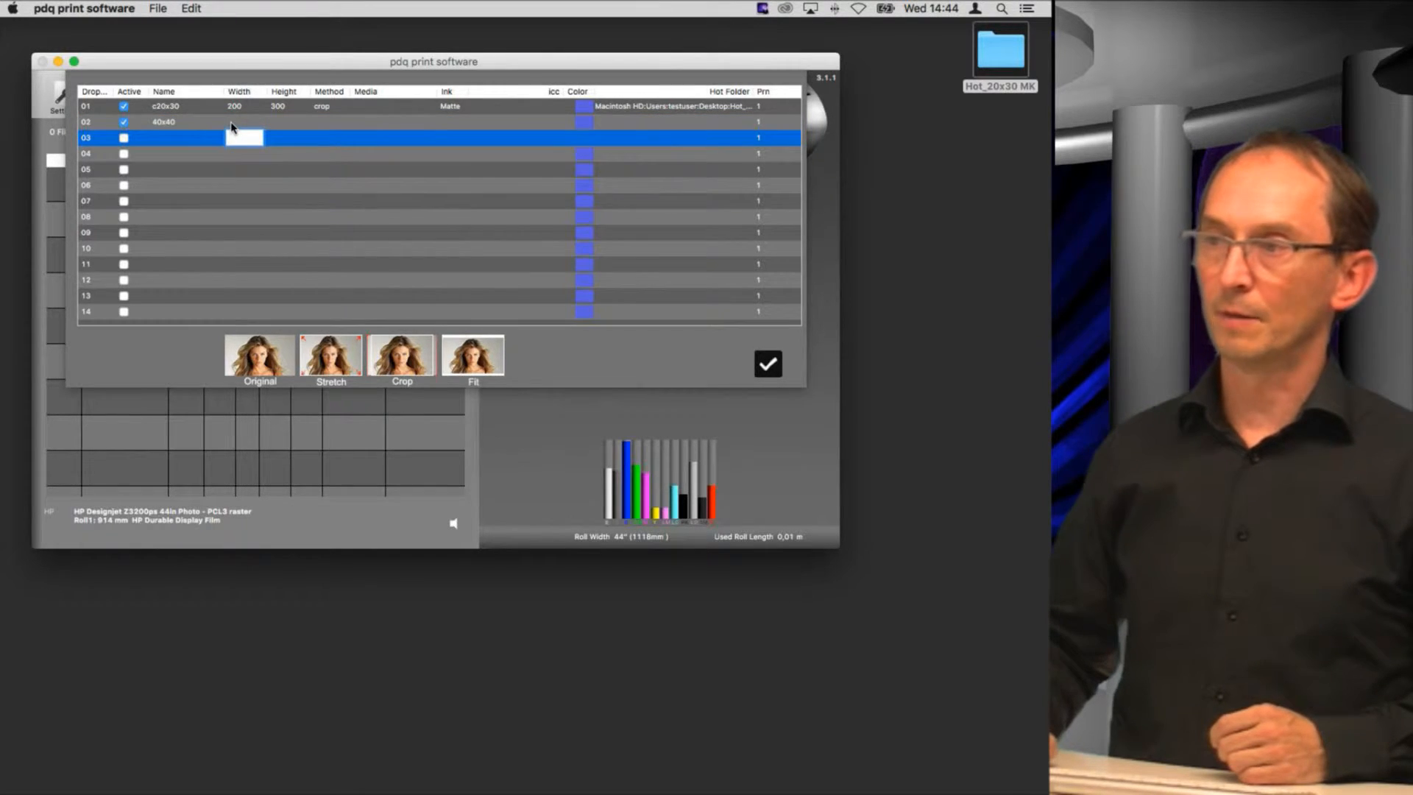
double_click(231, 122)
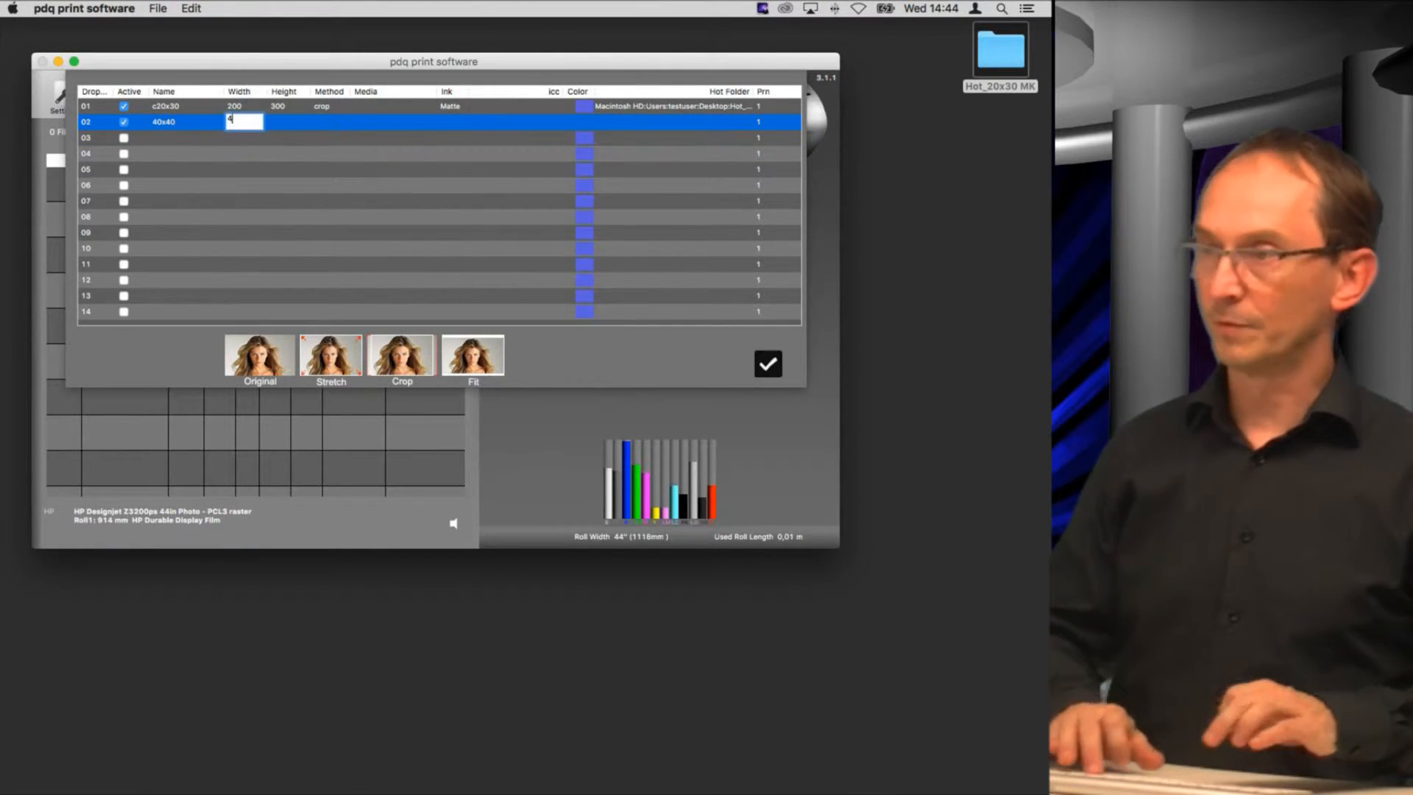
type("400")
double_click(280, 122)
type("40")
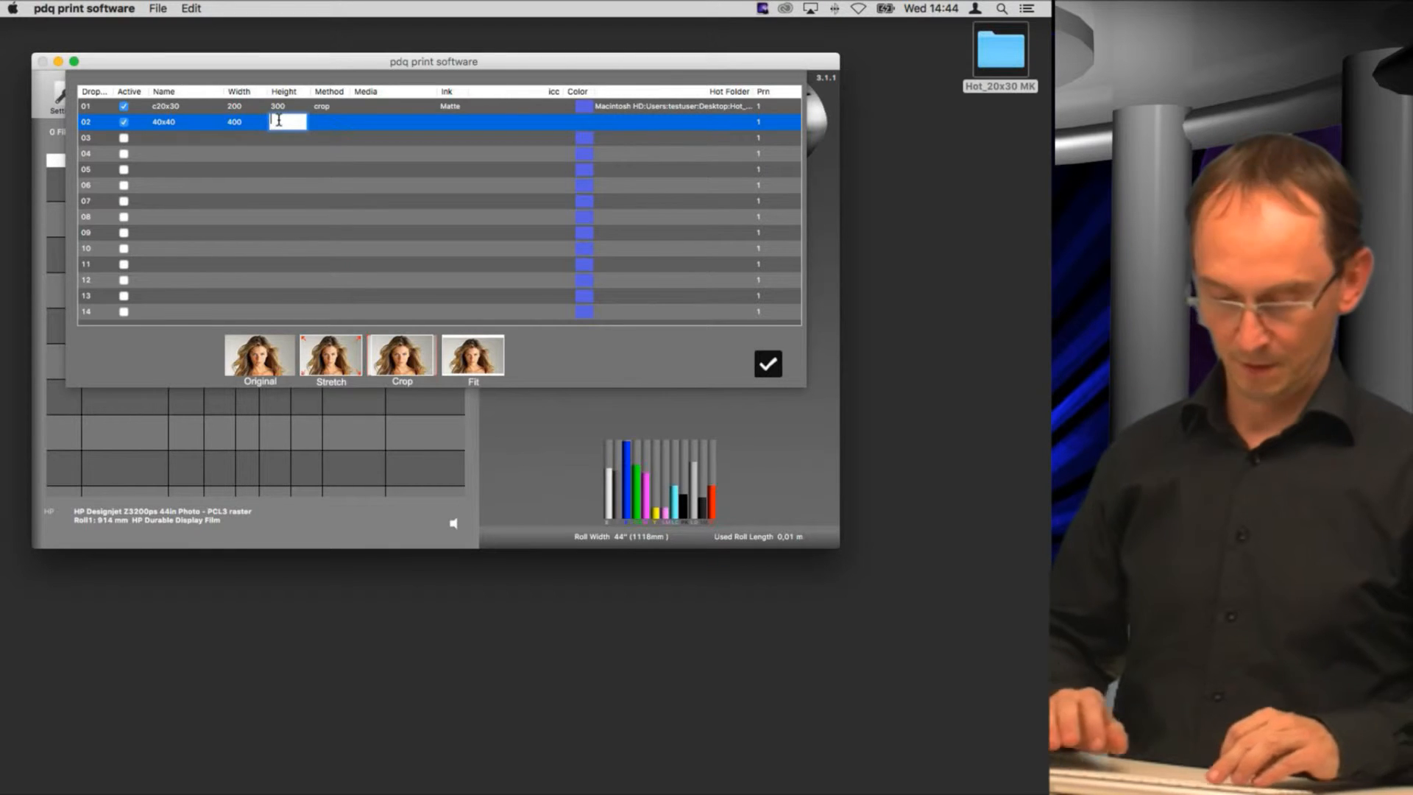
type("0")
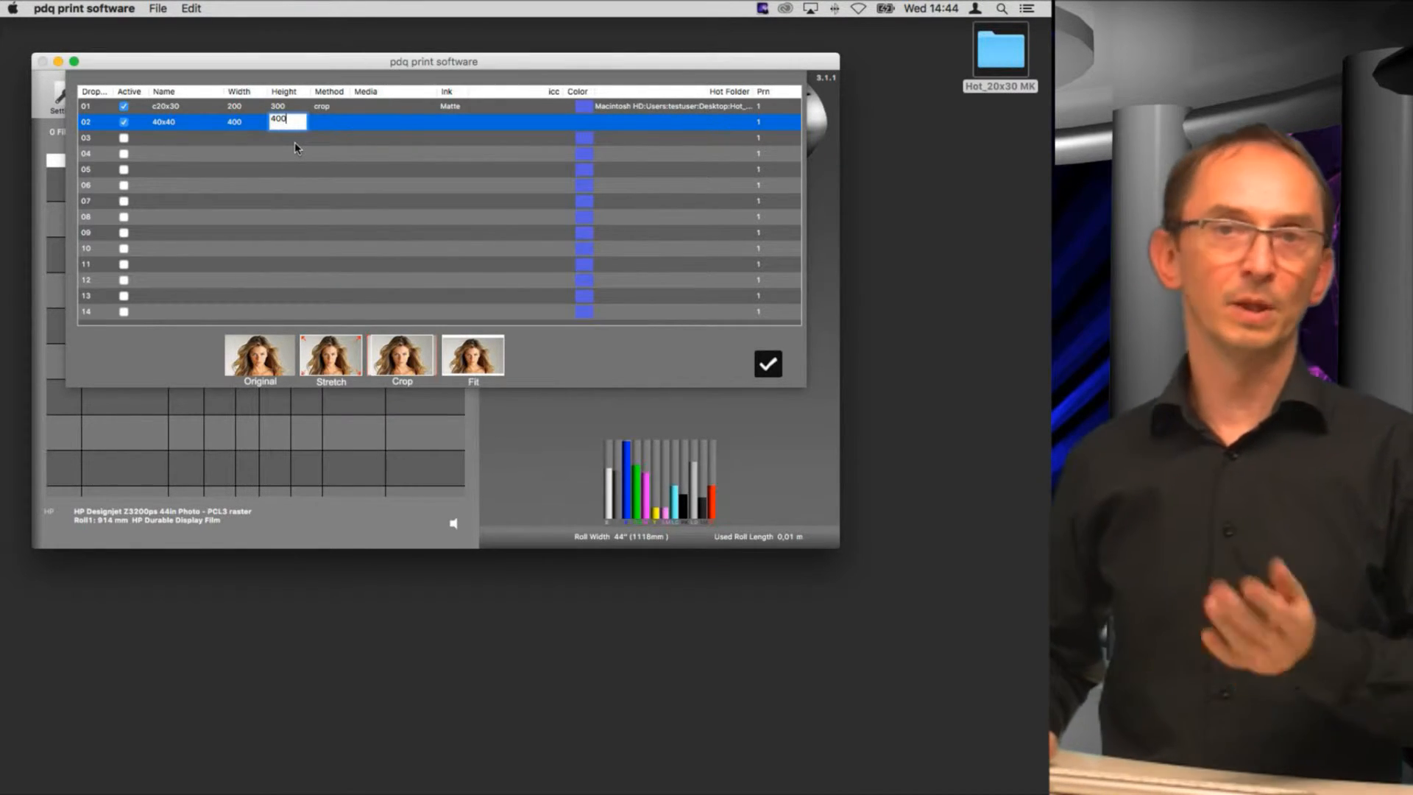
Step: Set the 40x40 droplet's method to Crop and its ink to Photo
left_click(329, 123)
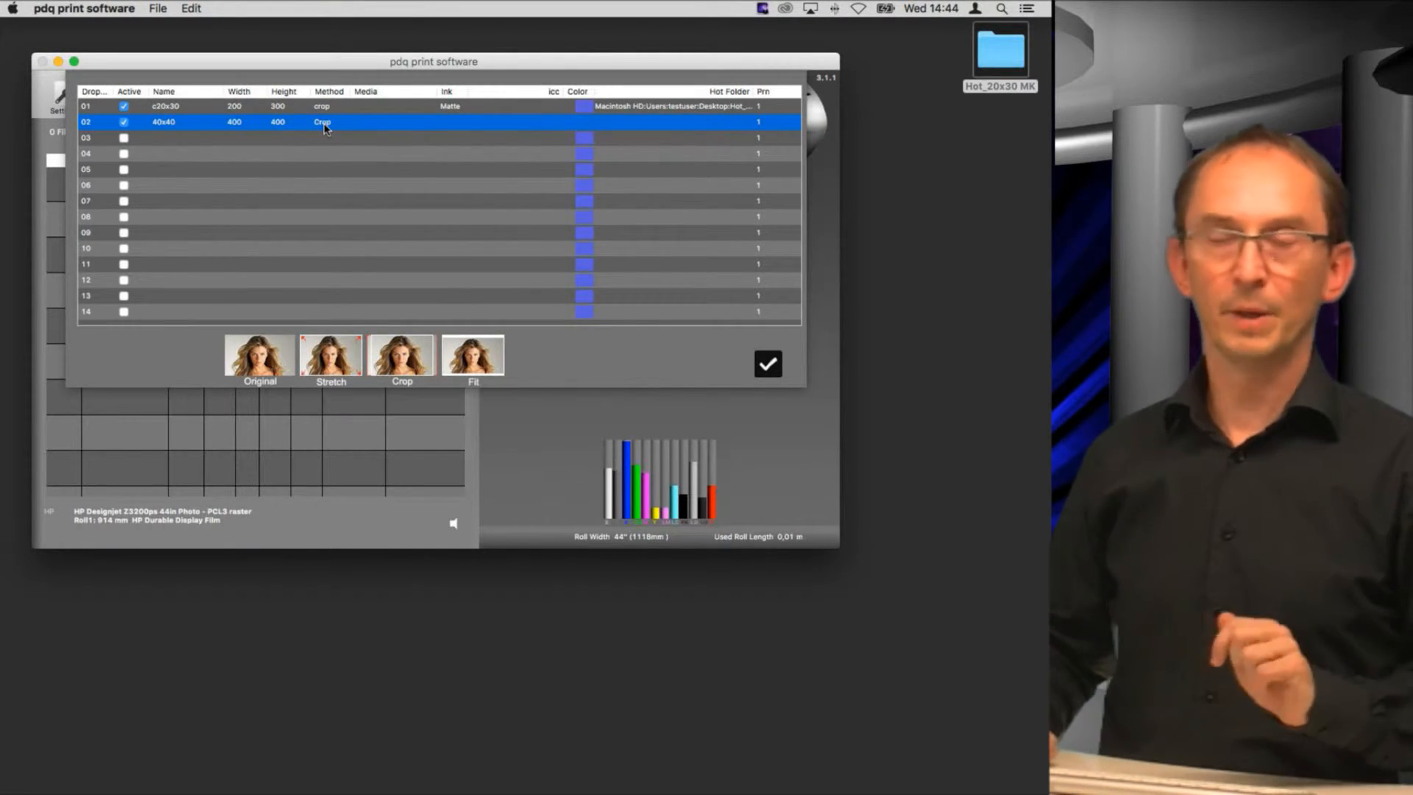
left_click(326, 124)
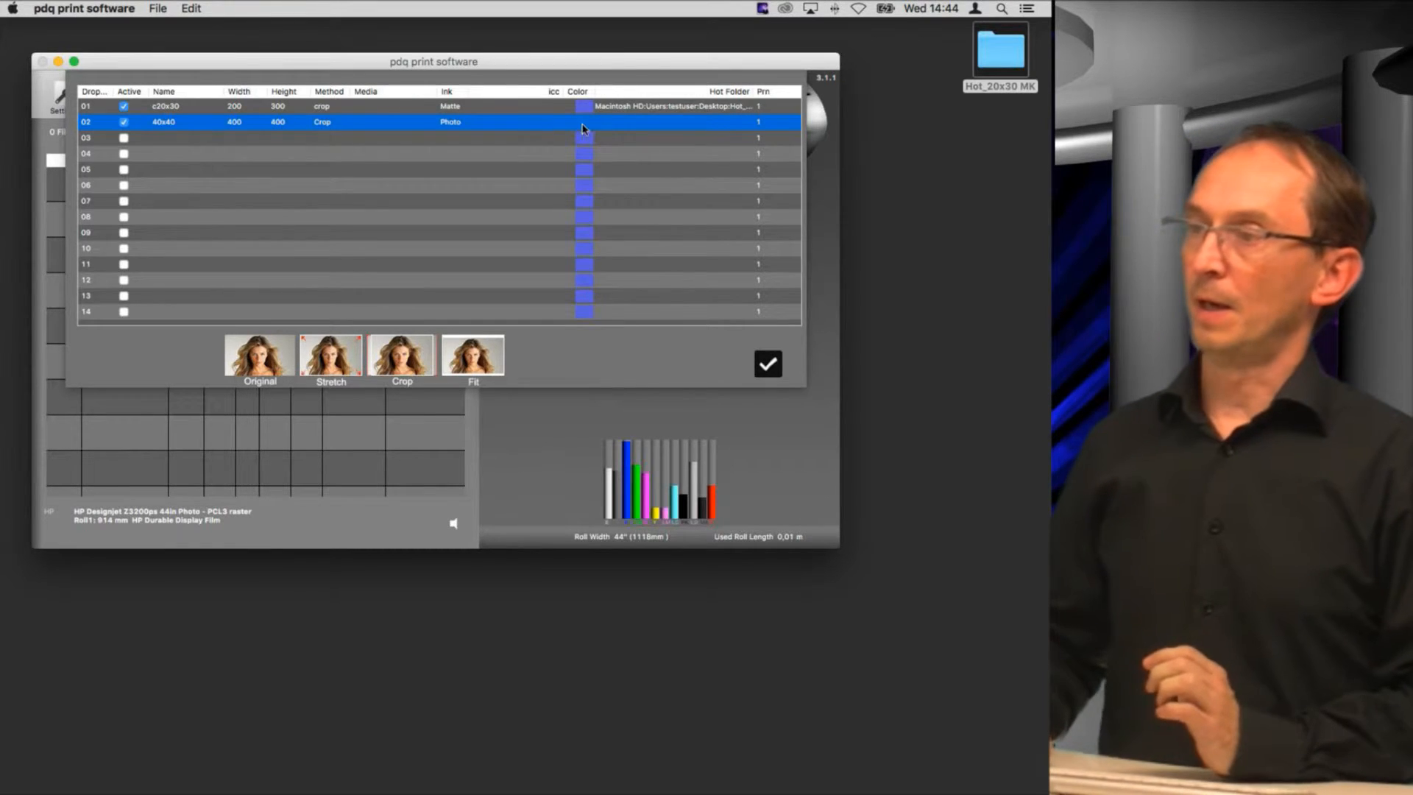
Step: Create a new Desktop folder named Hot_40x40 as the 40x40 droplet's hot folder
left_click(617, 125)
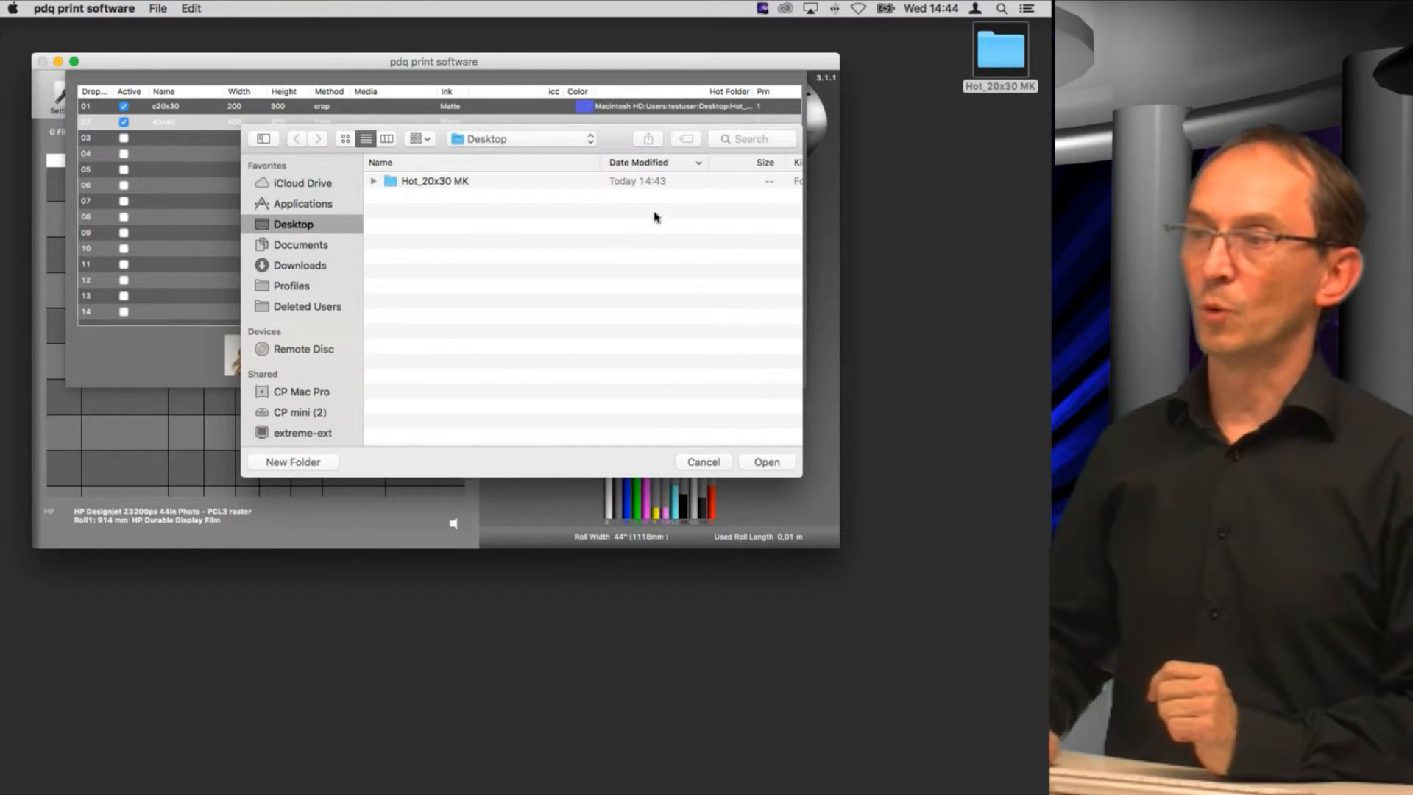
left_click(308, 468)
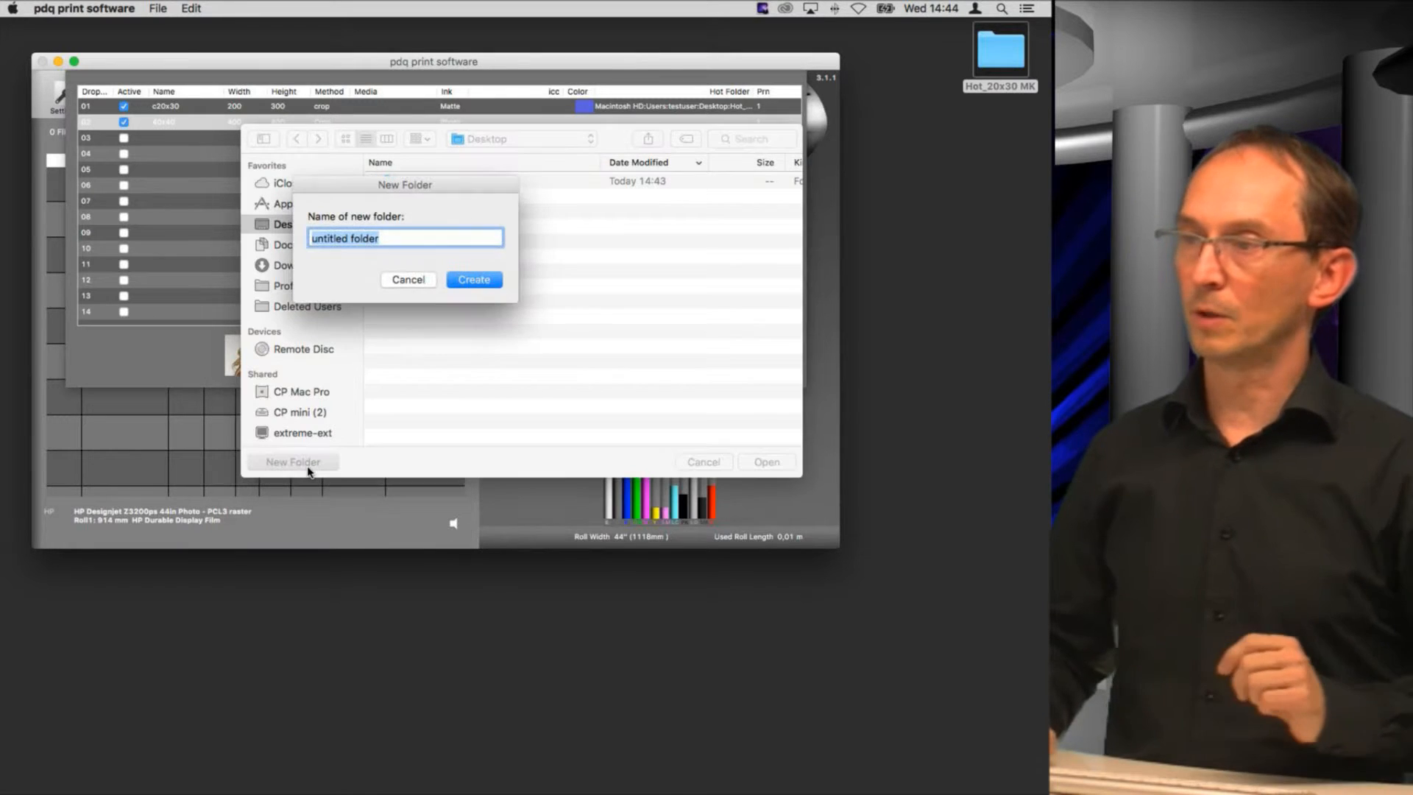
type("Hot")
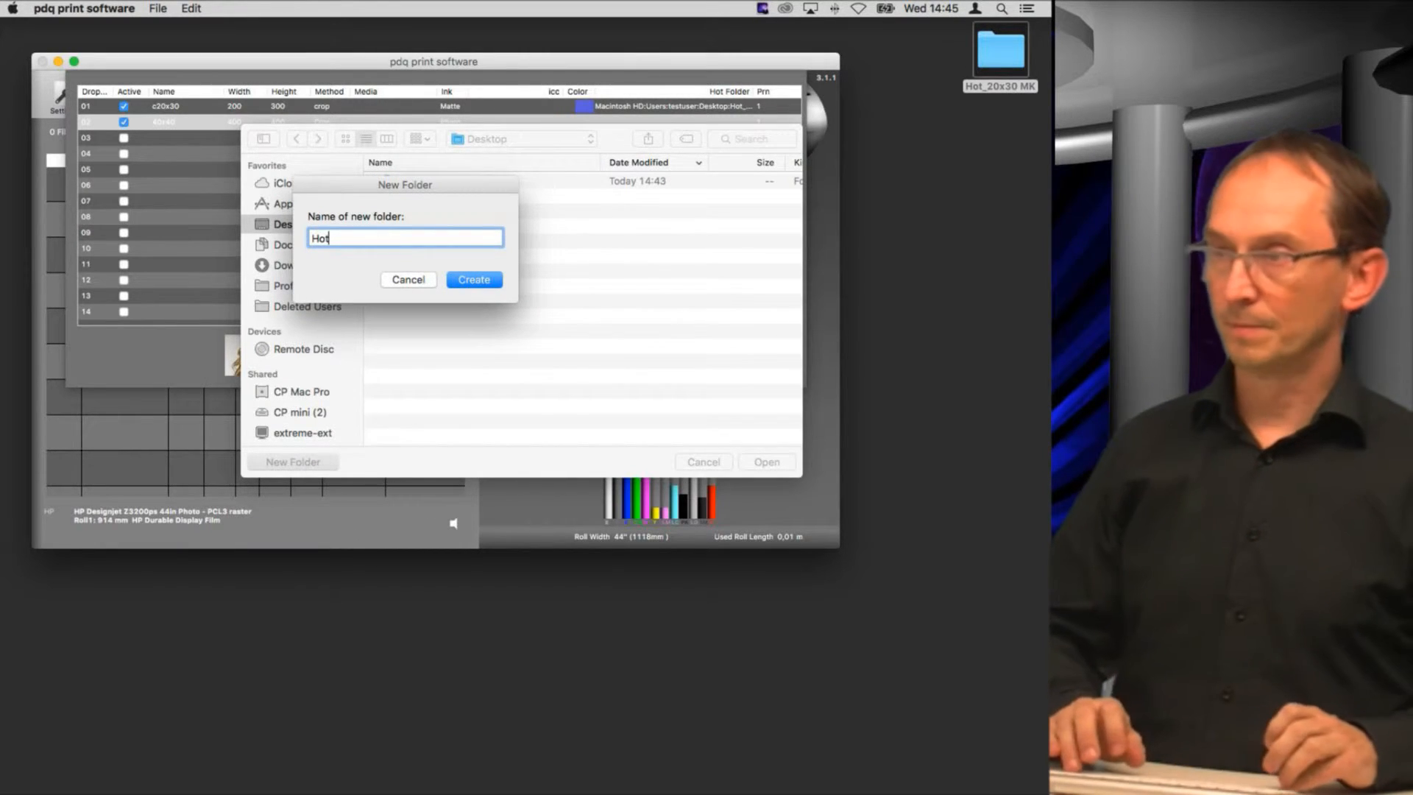
type("_40")
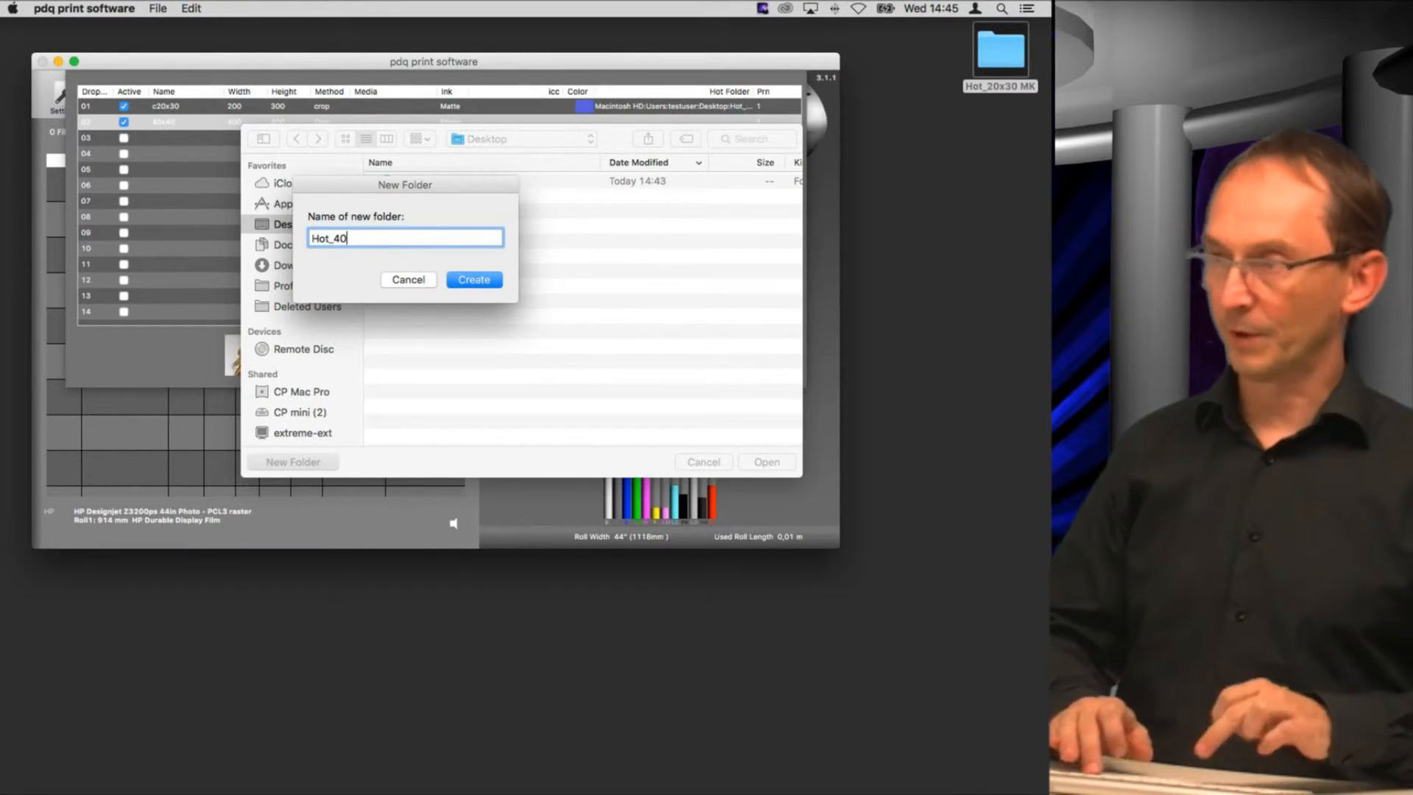
type("x40")
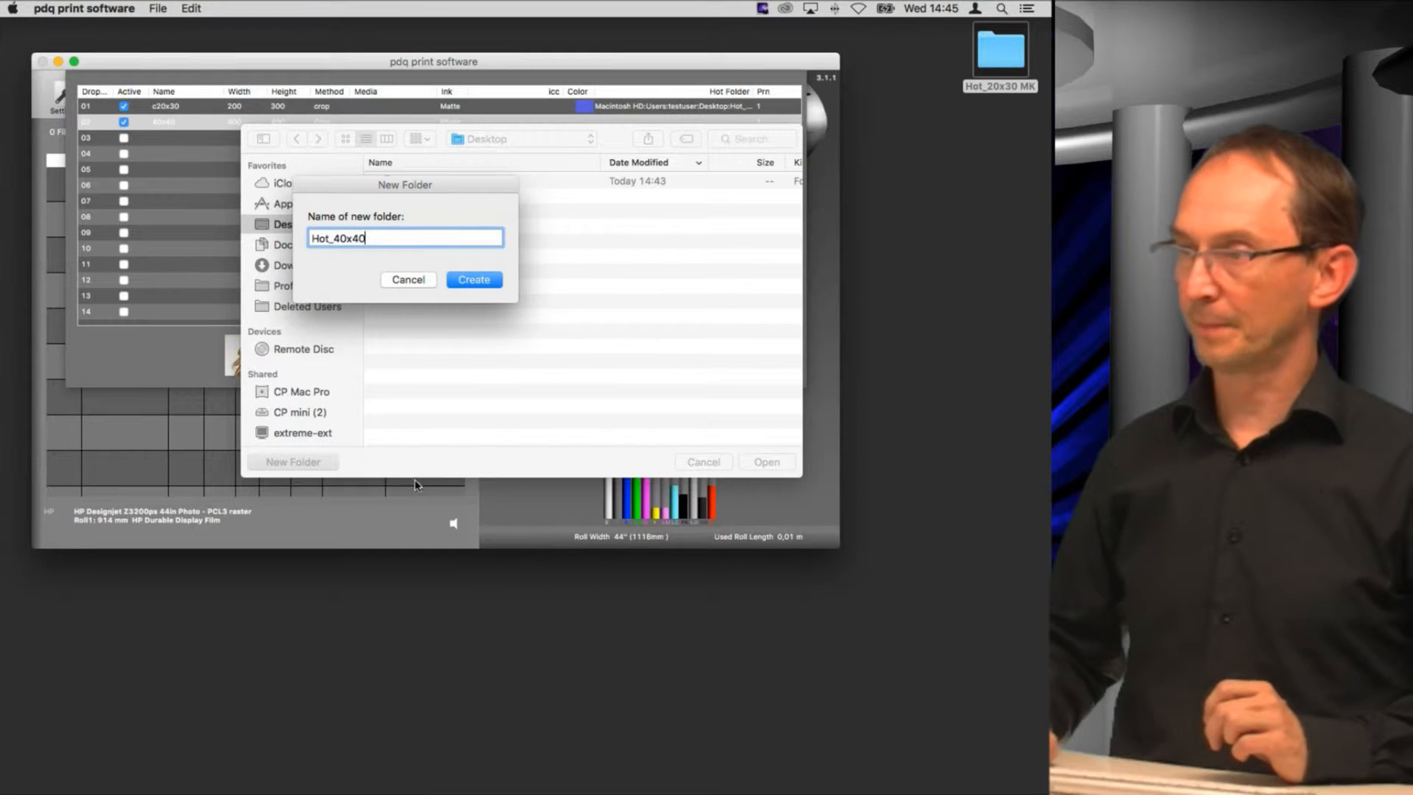
left_click(474, 281)
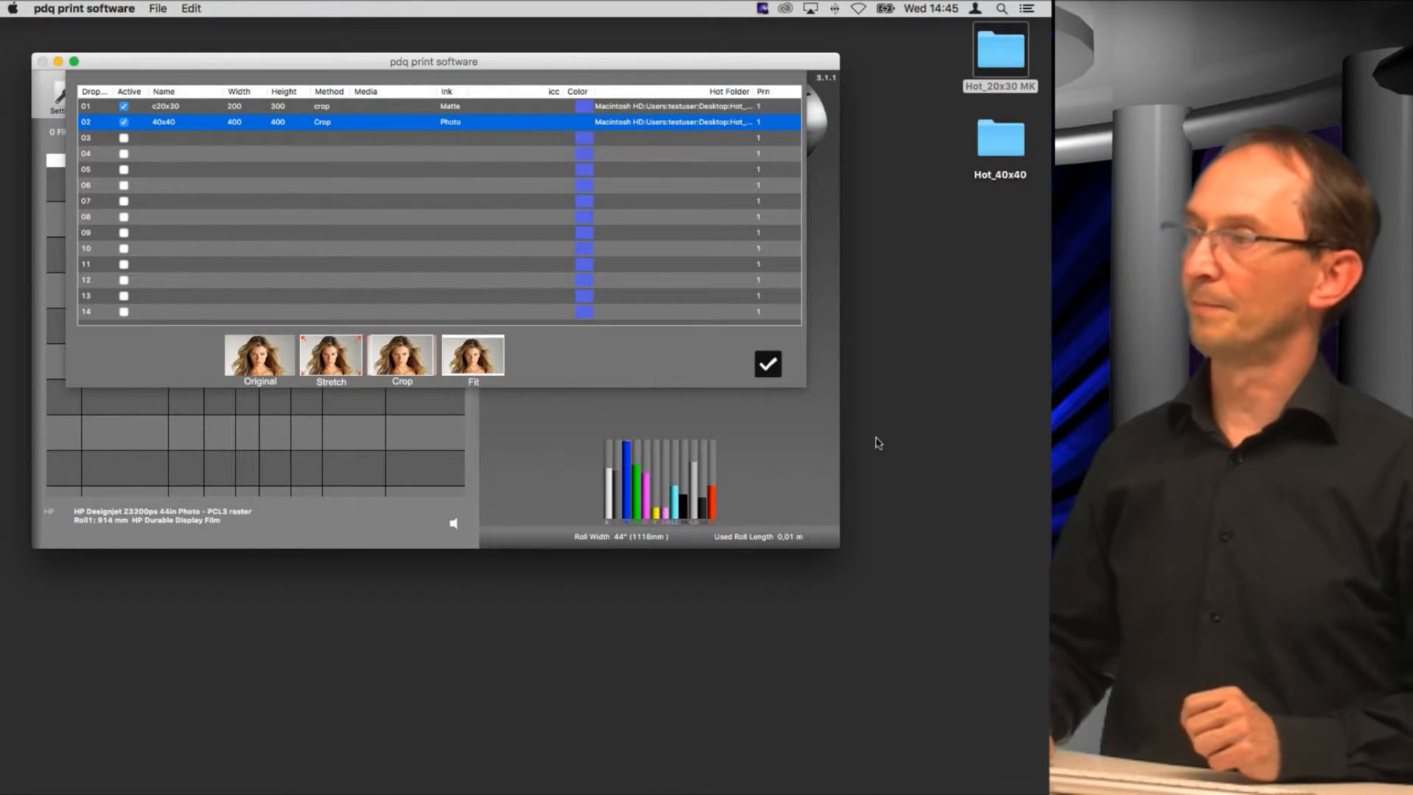
Step: Close the droplet settings and open a new Finder window showing All My Files
left_click(769, 365)
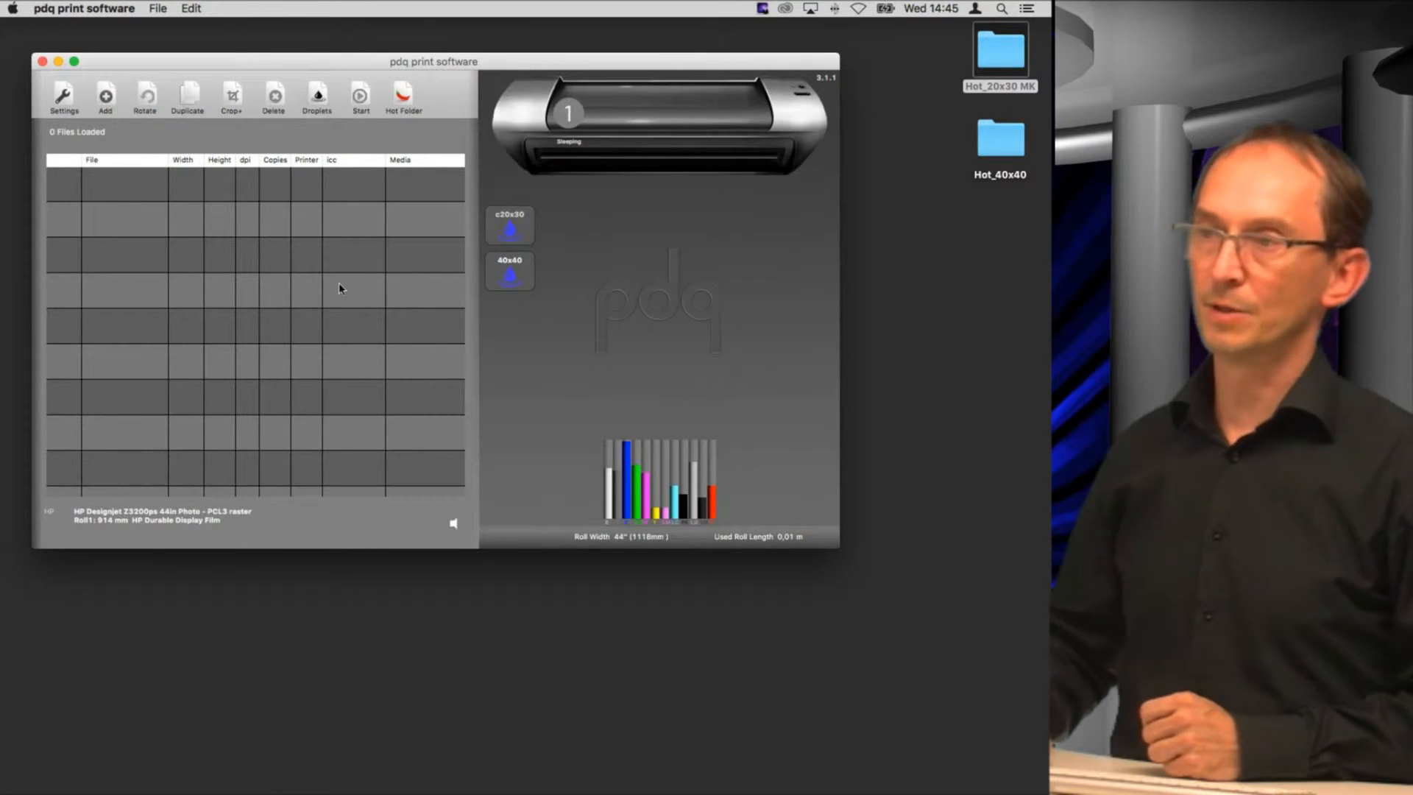
left_click(212, 587)
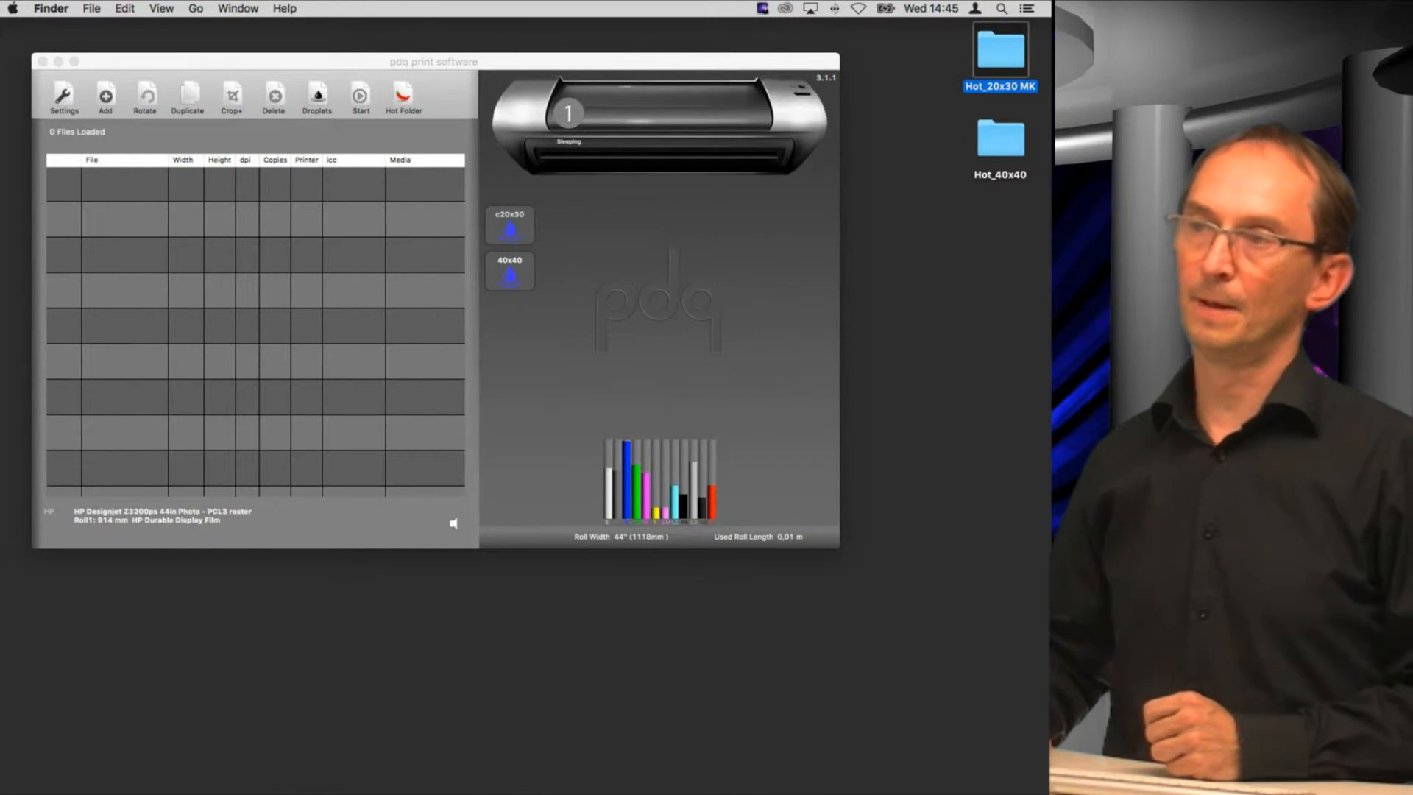
left_click(91, 8)
left_click(118, 22)
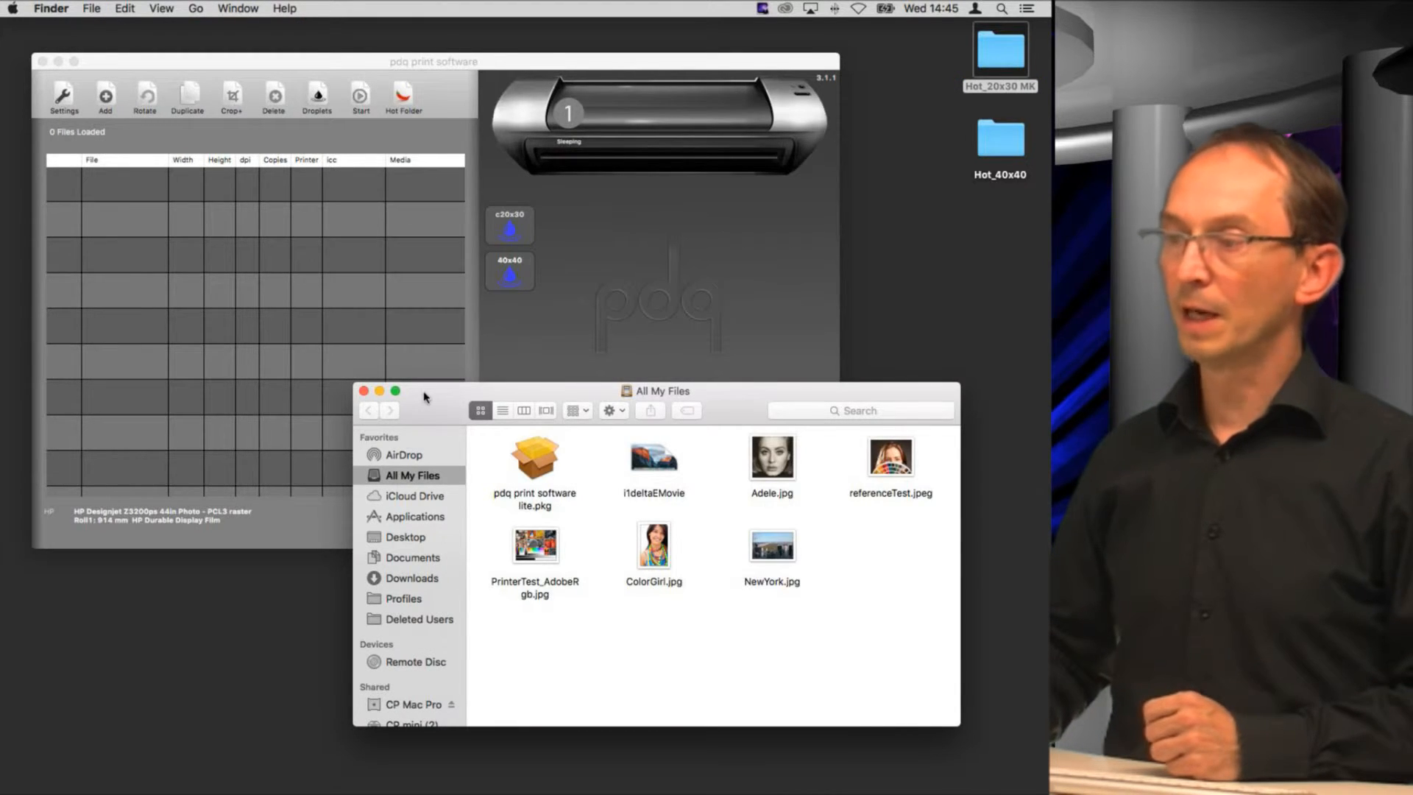
left_click_drag(423, 397, 385, 483)
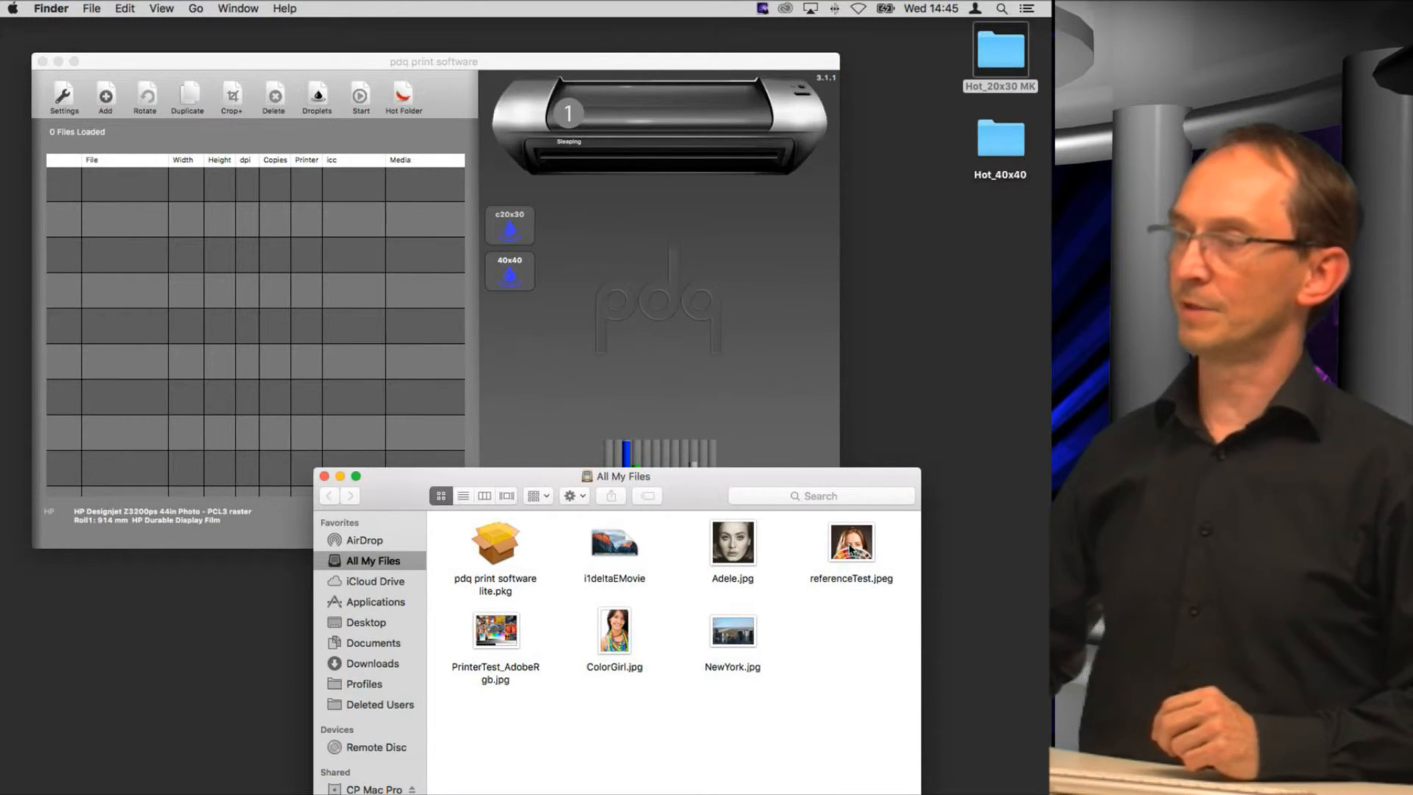
Step: Drop referenceTest.jpeg into the Hot_40x40 hot folder and again into the Hot_20x30 MK hot folder
left_click_drag(851, 548, 999, 137)
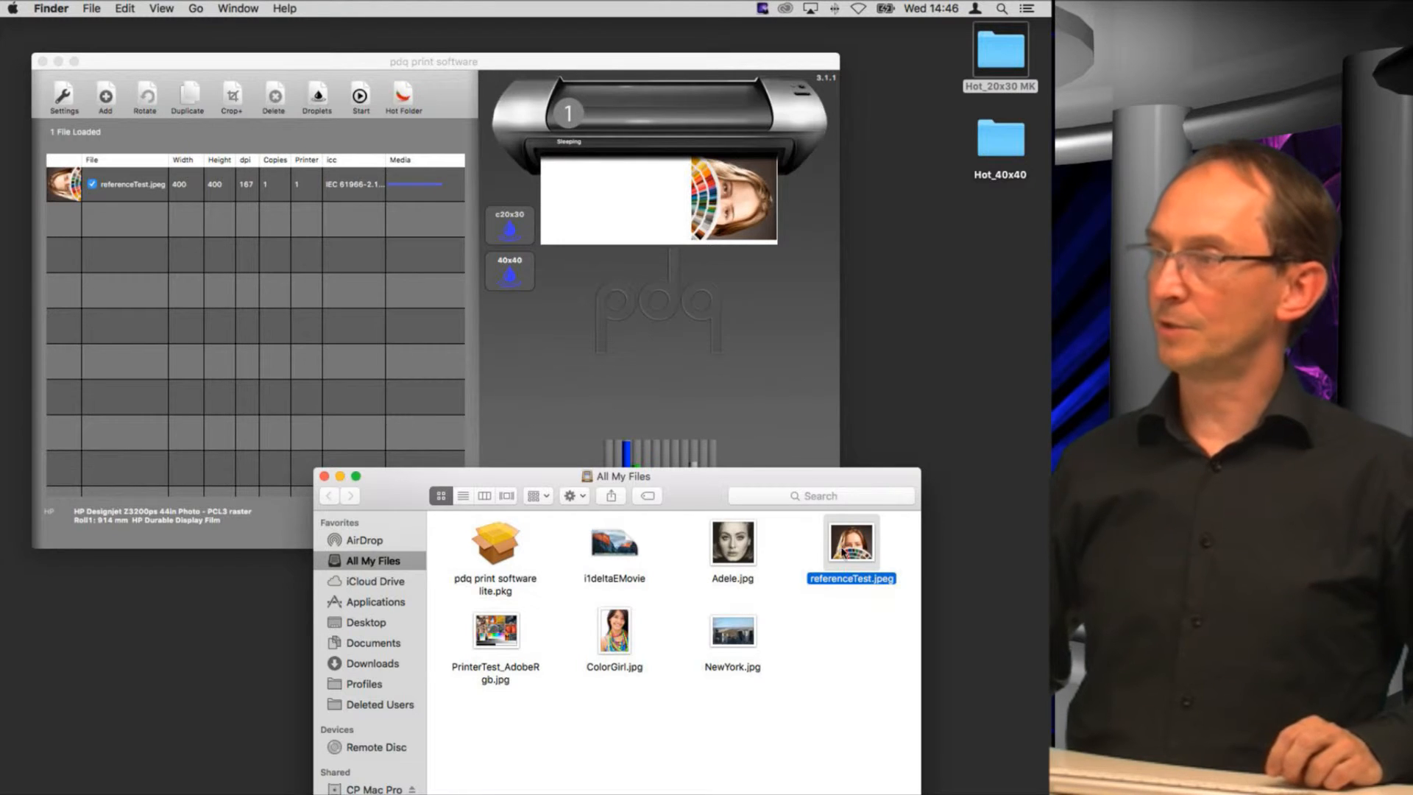
left_click_drag(850, 552, 1004, 61)
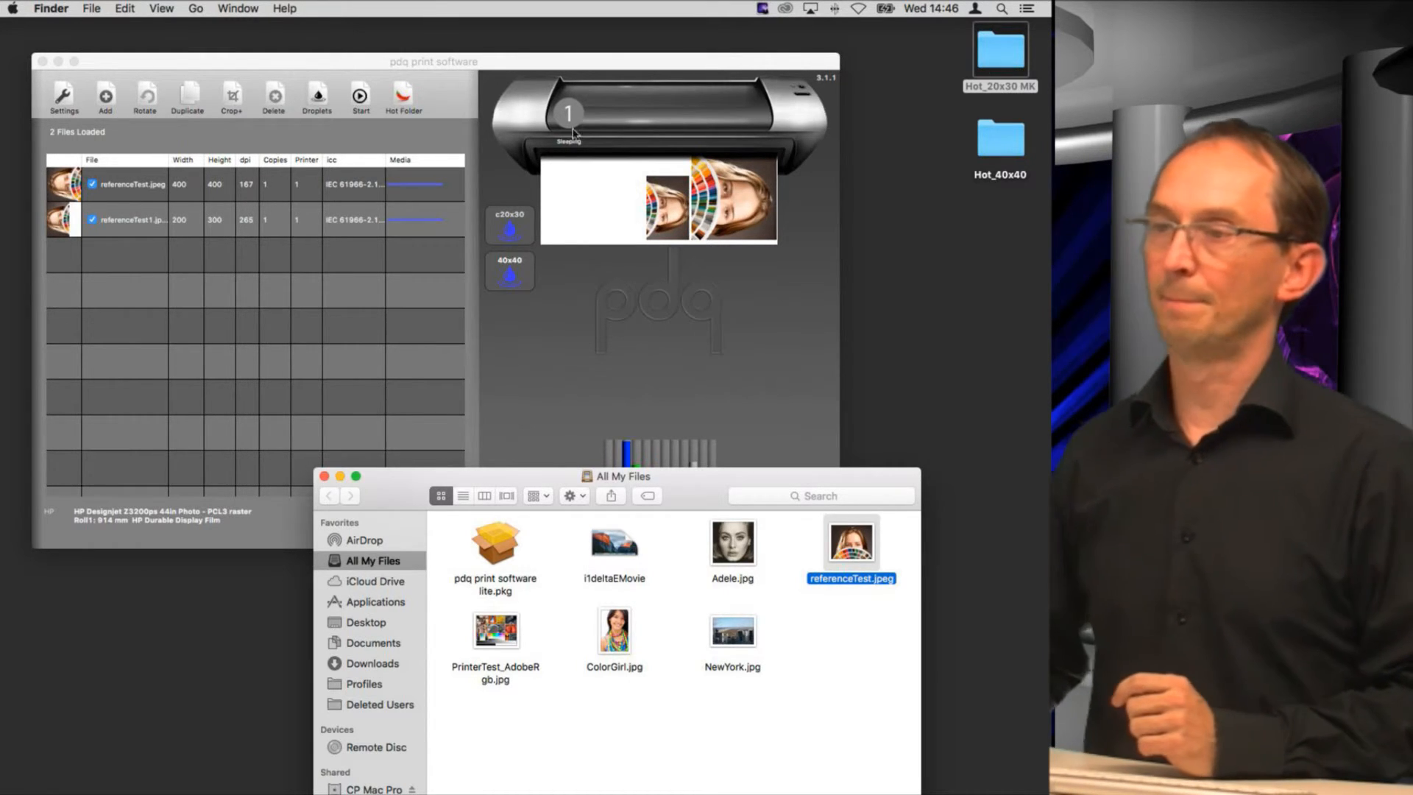
Step: Set the number of printers to 2 in the settings and confirm
left_click(61, 96)
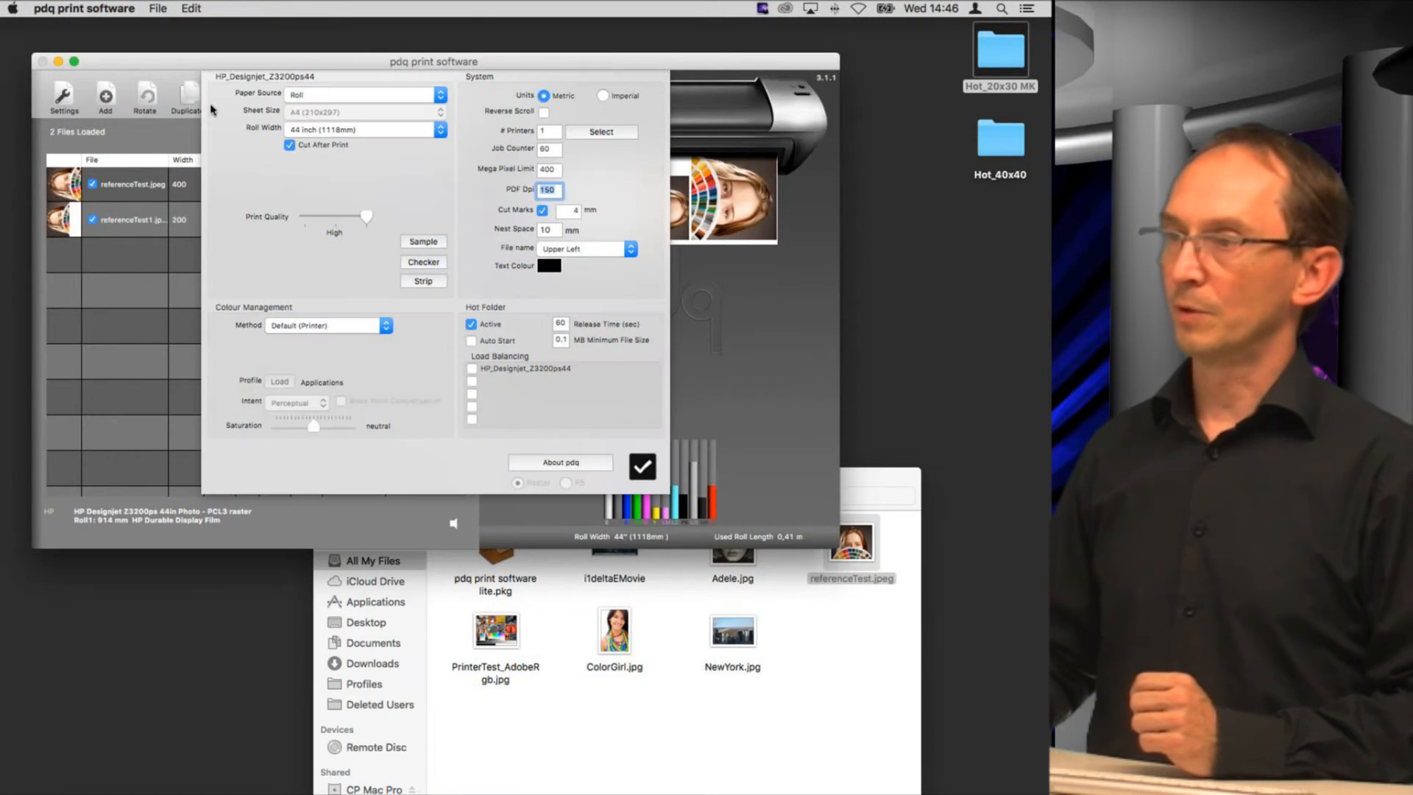
double_click(548, 131)
type("2")
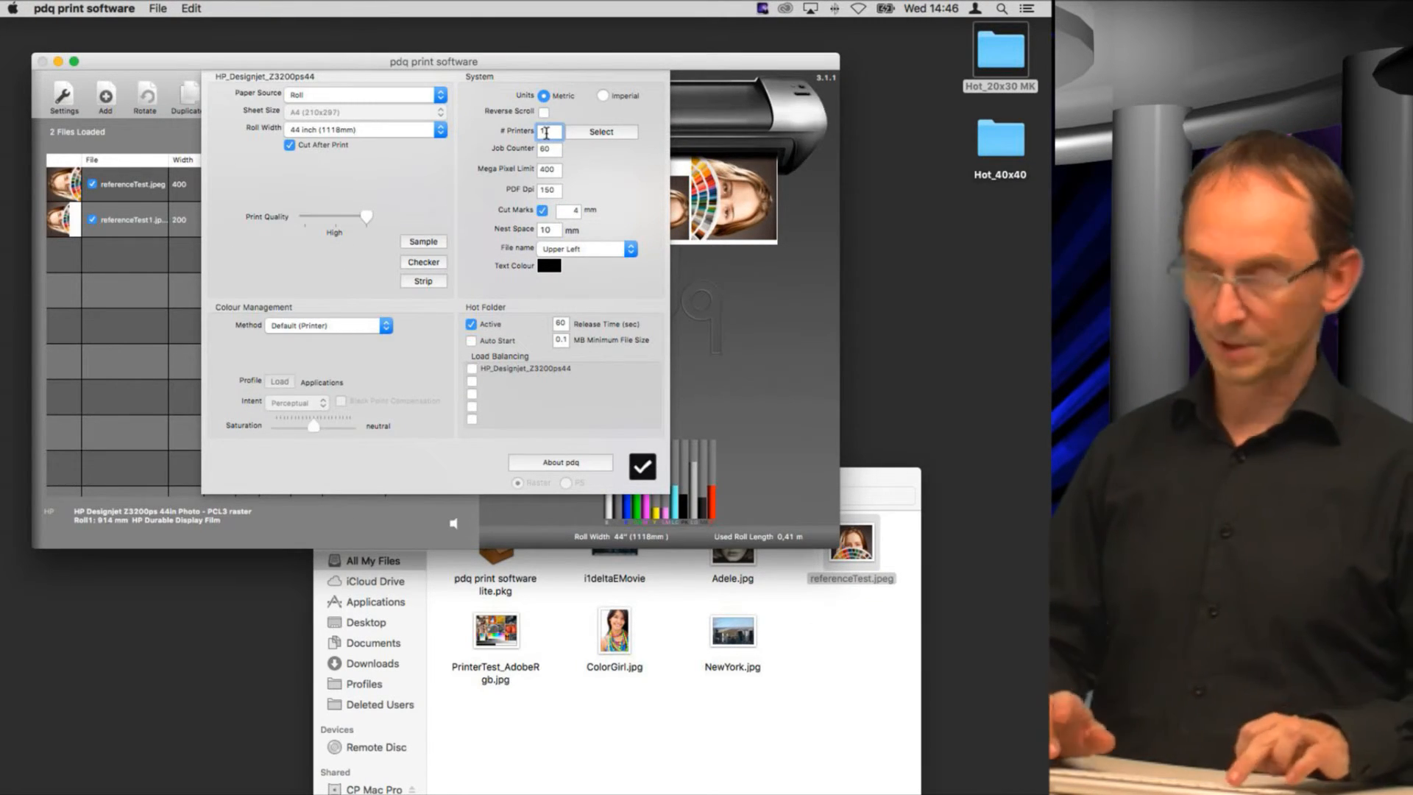
left_click(608, 133)
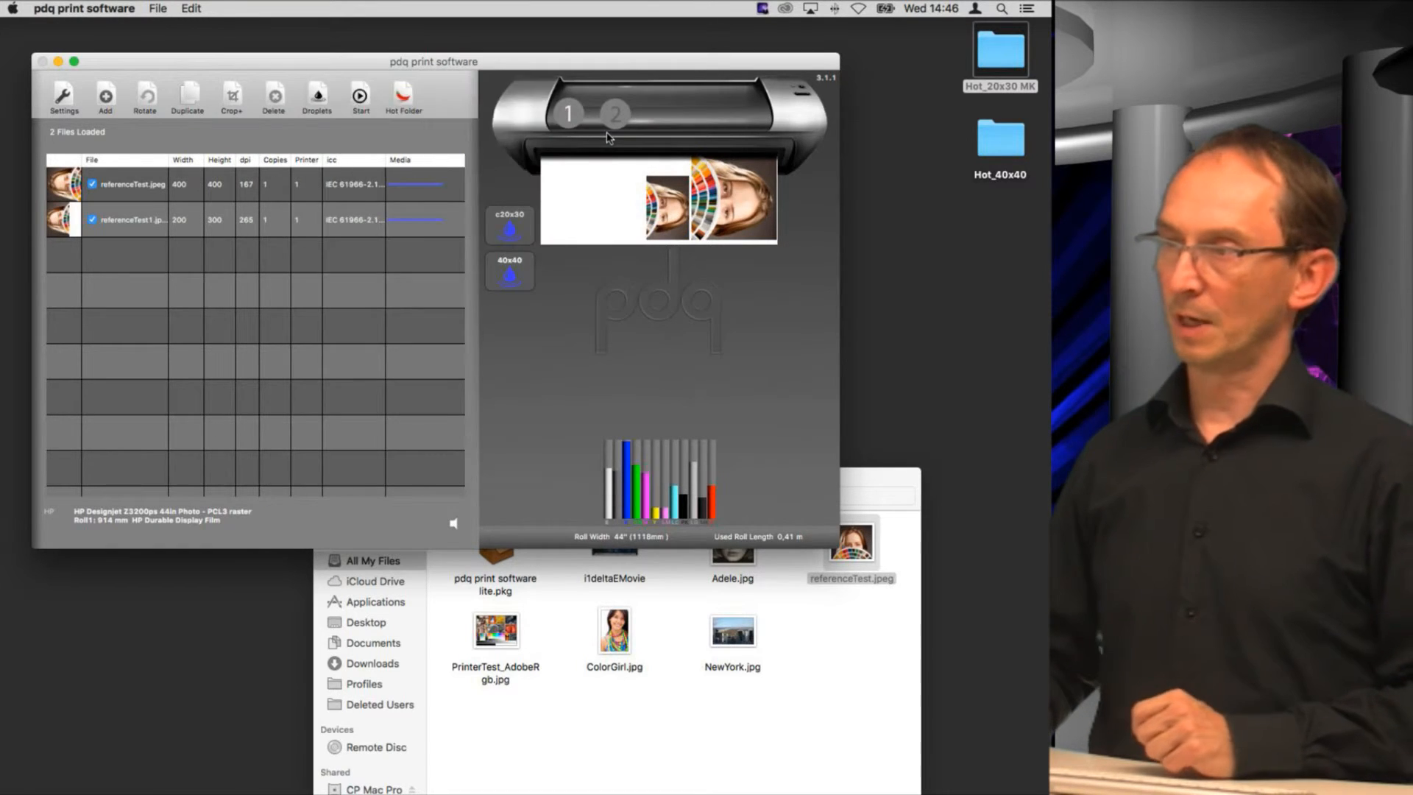
Step: Assign the HP_Designjet_Z3200ps24 printer to printer 2 through its settings
left_click(372, 366)
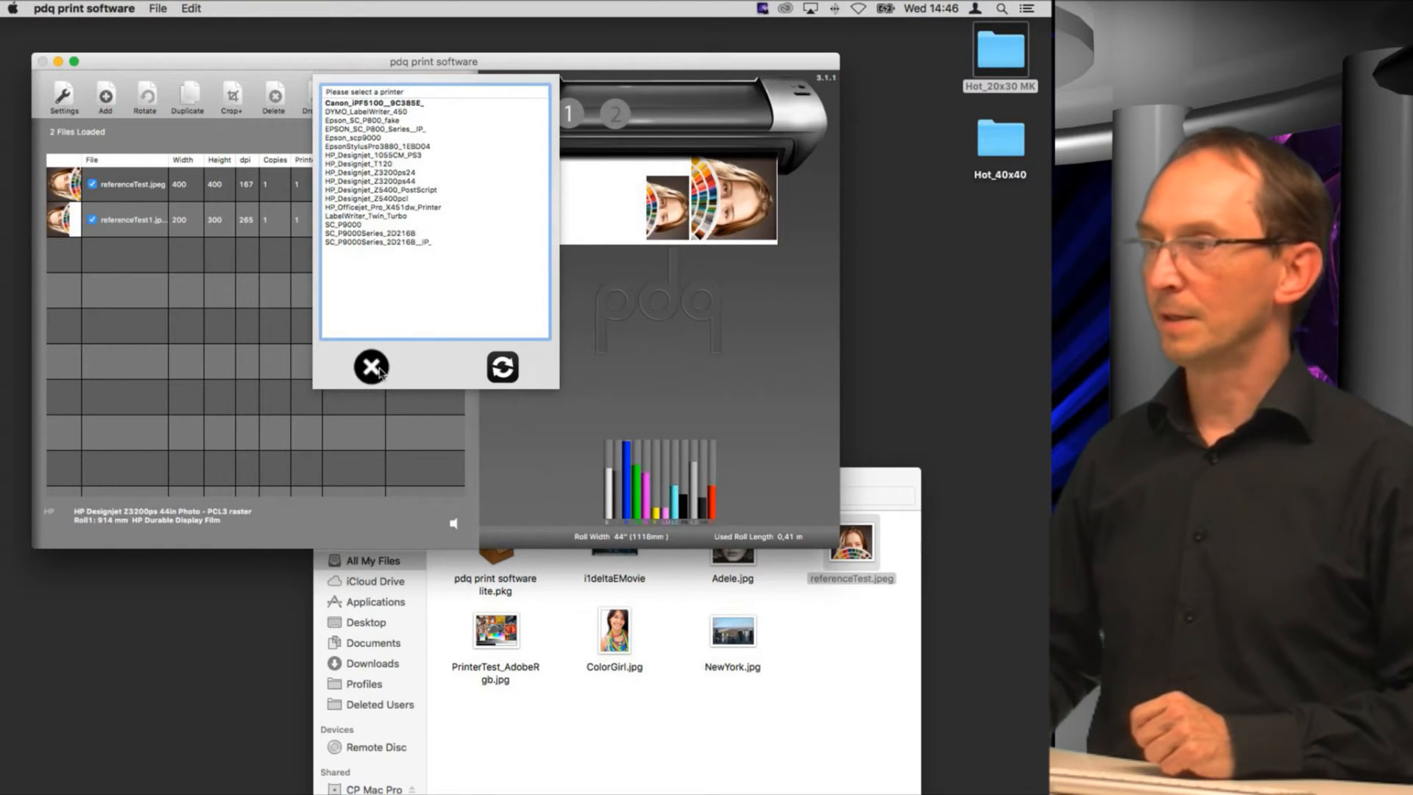
left_click(617, 117)
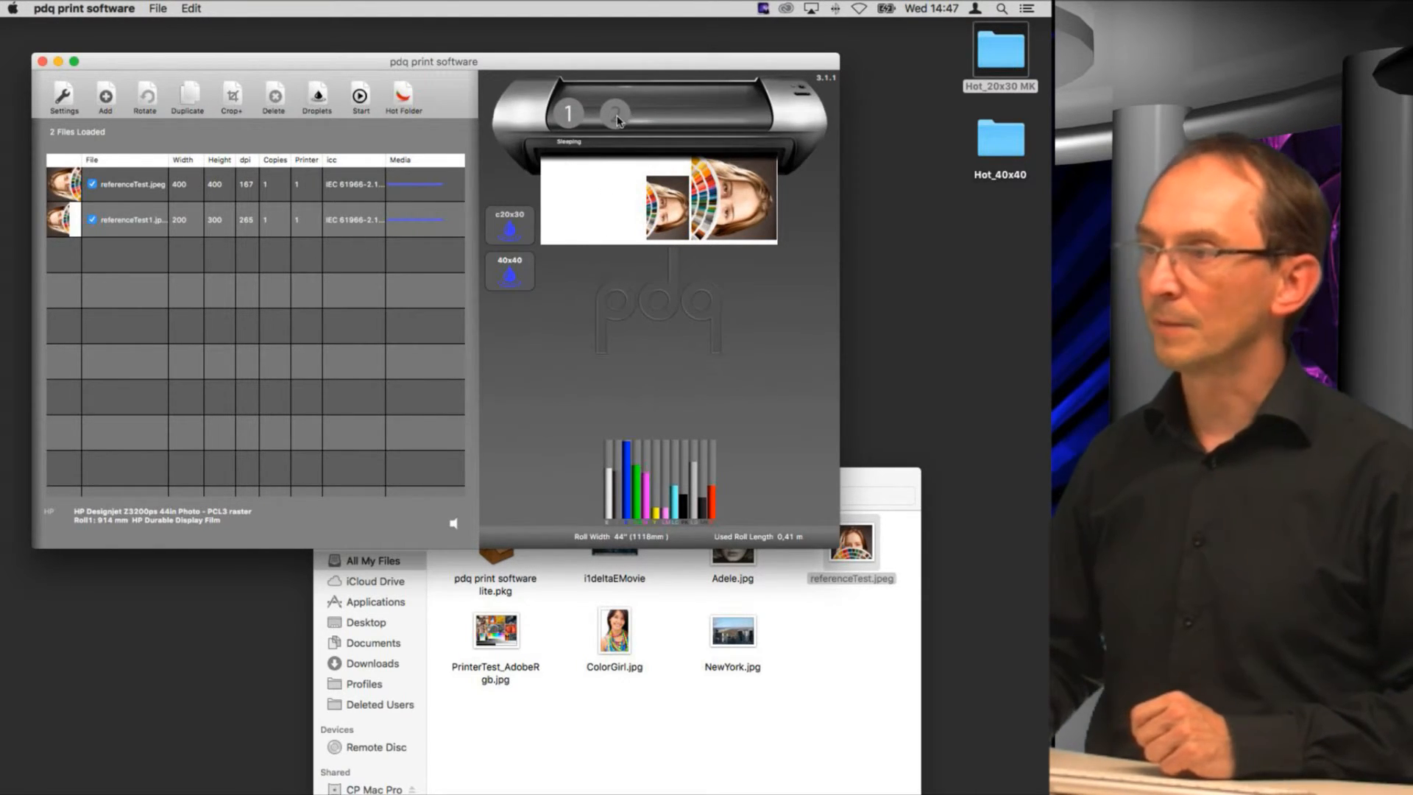
left_click(62, 96)
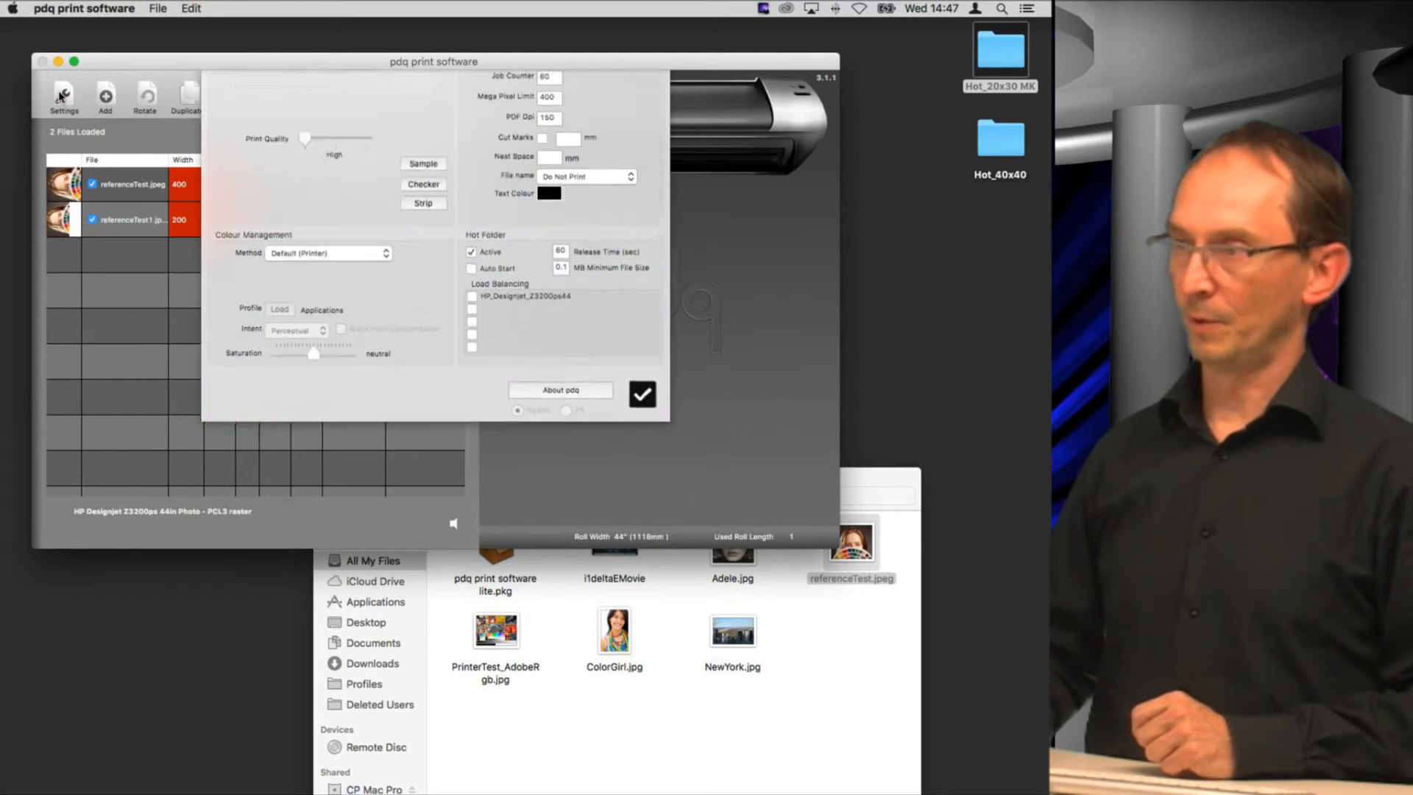
left_click(598, 143)
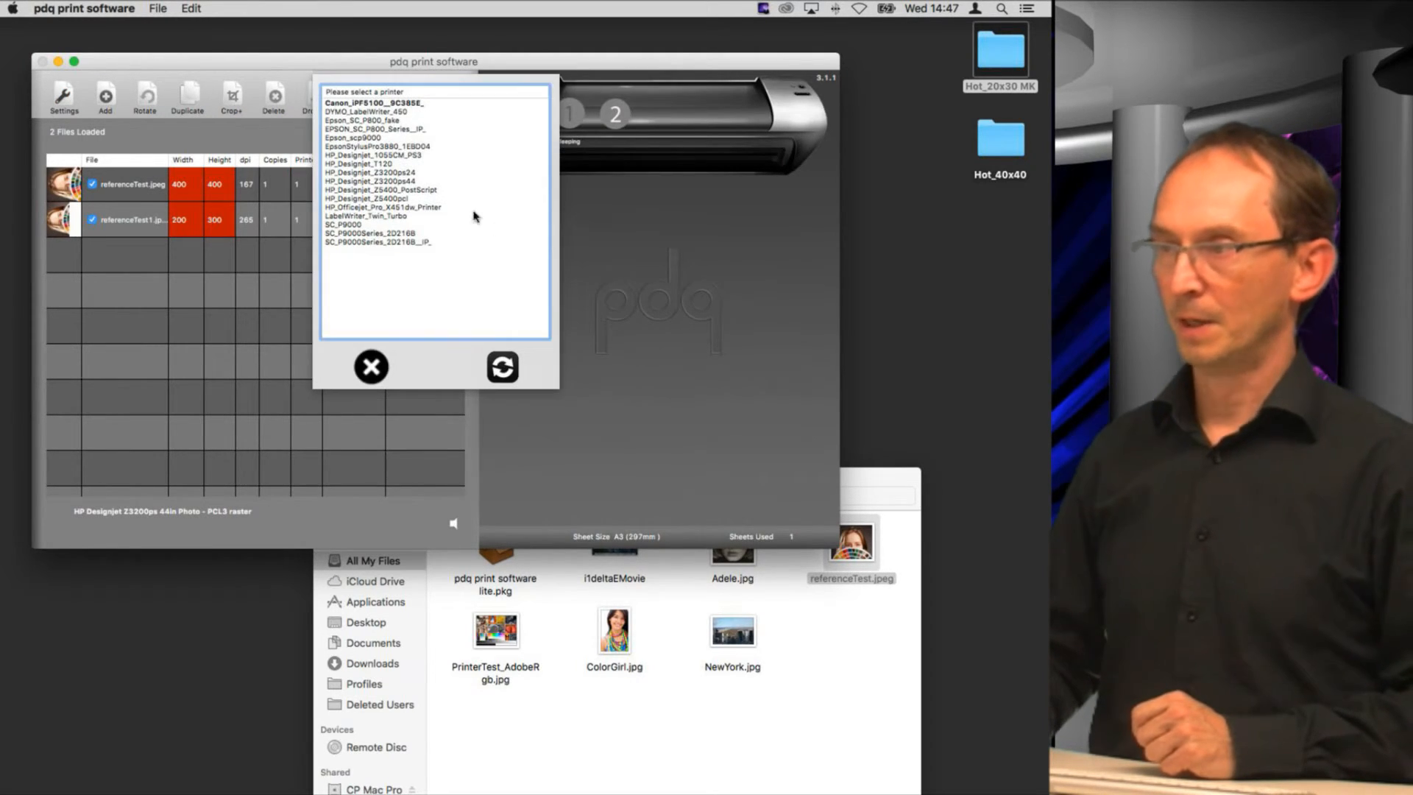
double_click(391, 179)
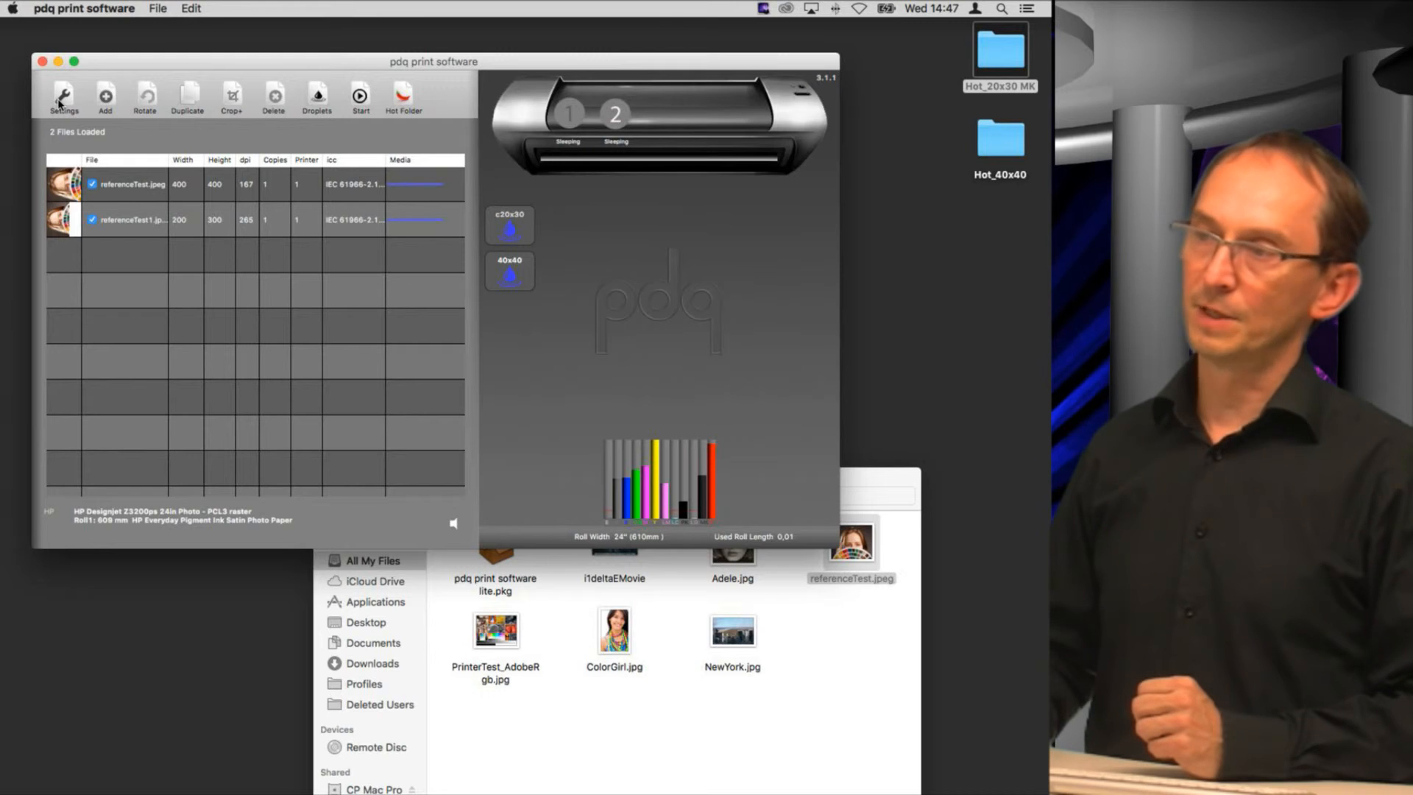
Step: Set the 40x40 droplet's printer to 2 and close the droplet settings
left_click(404, 98)
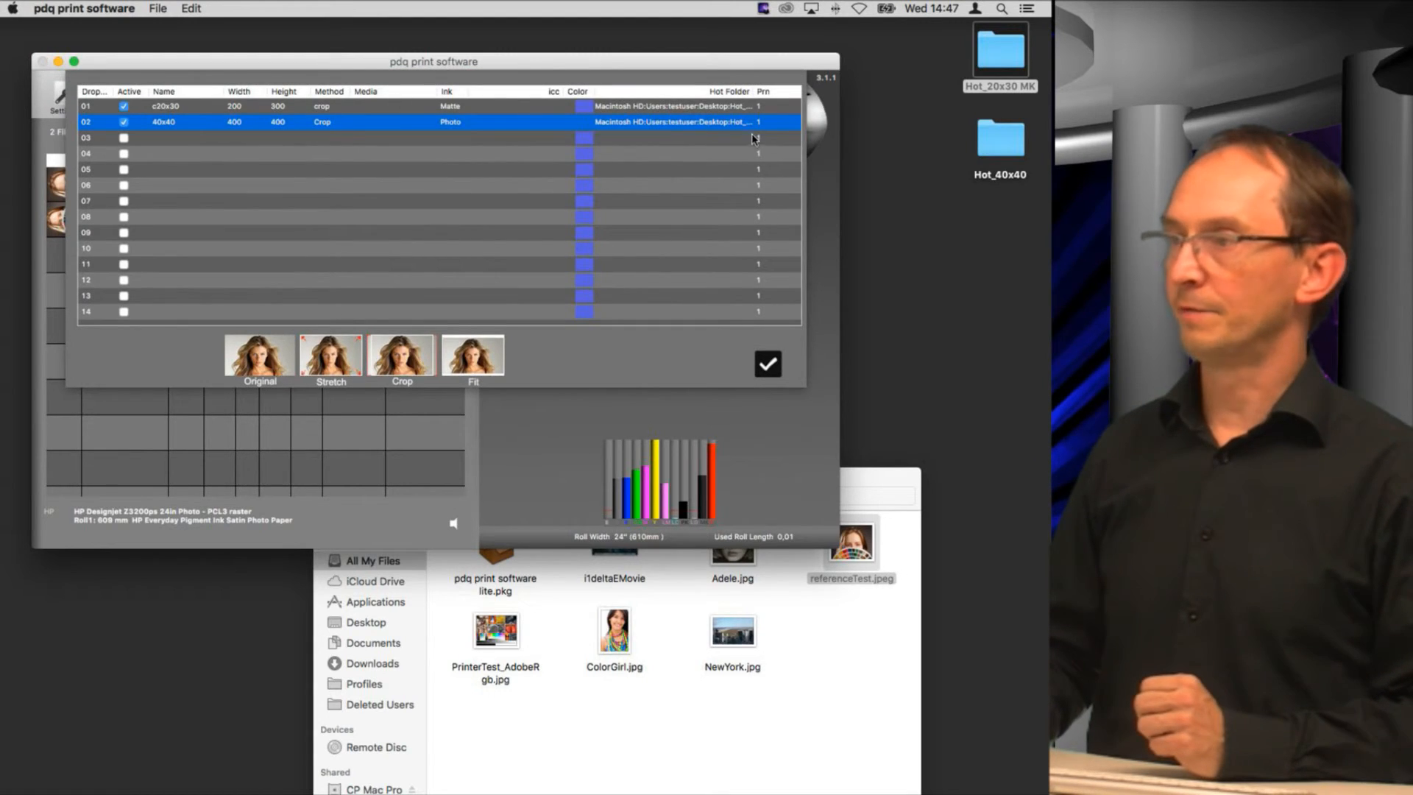
double_click(762, 125)
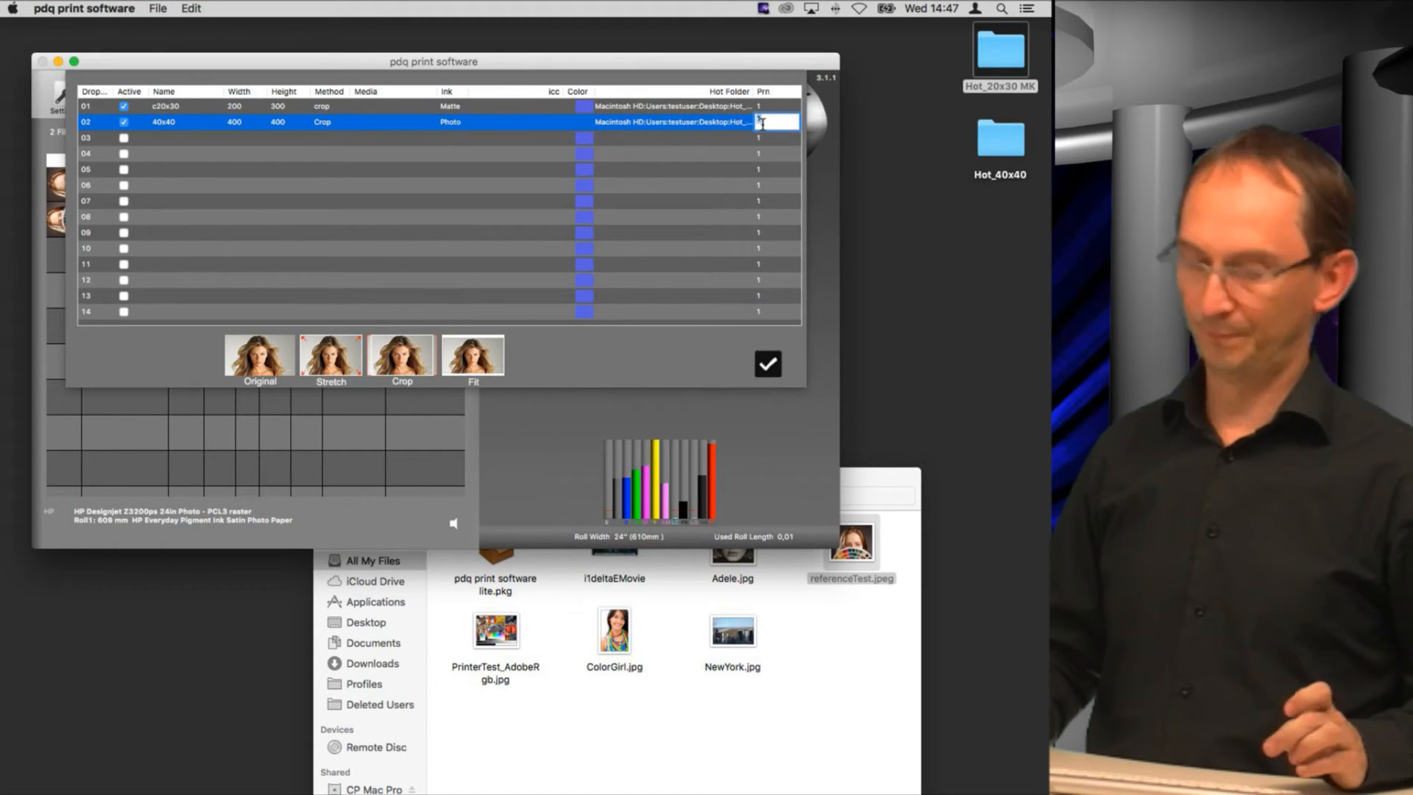
key("Return")
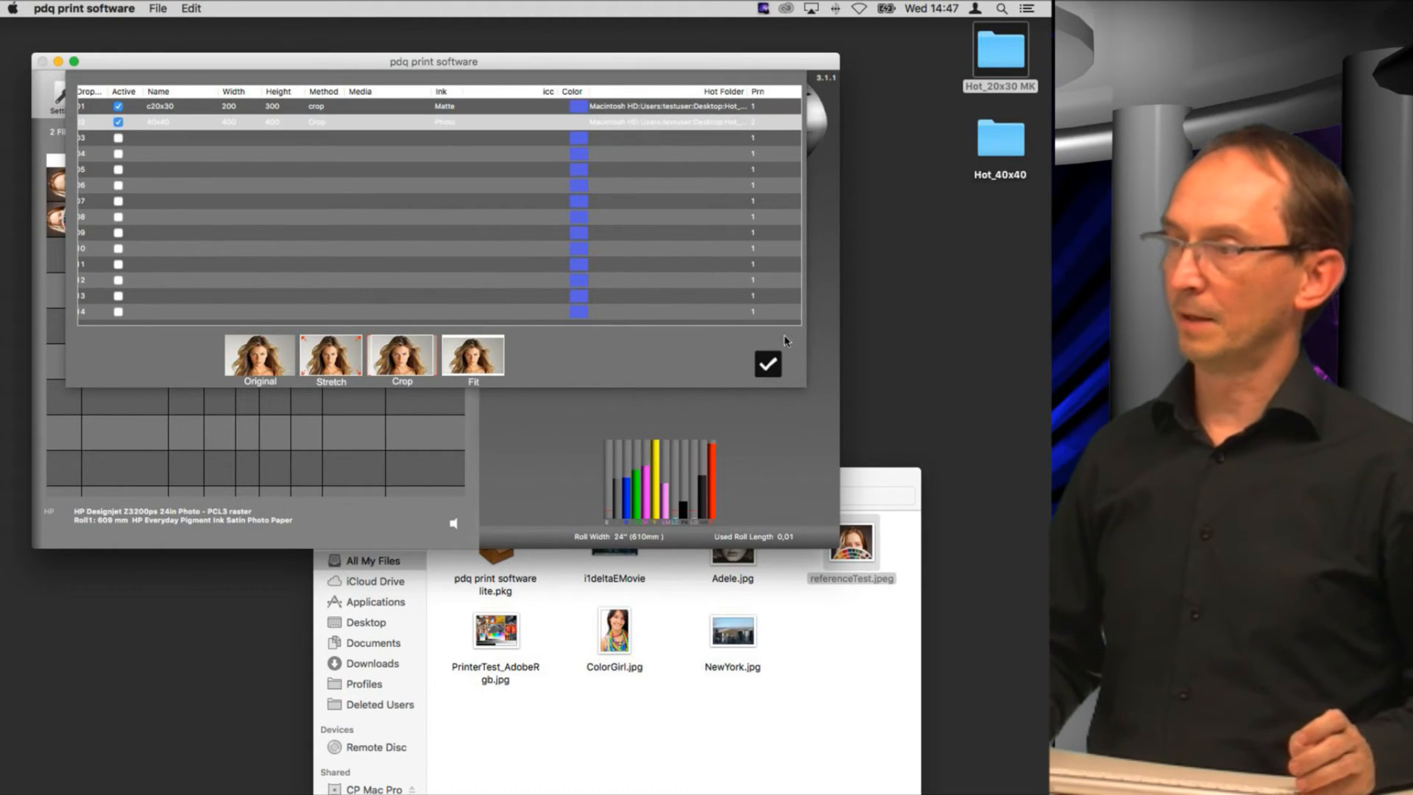
left_click(765, 371)
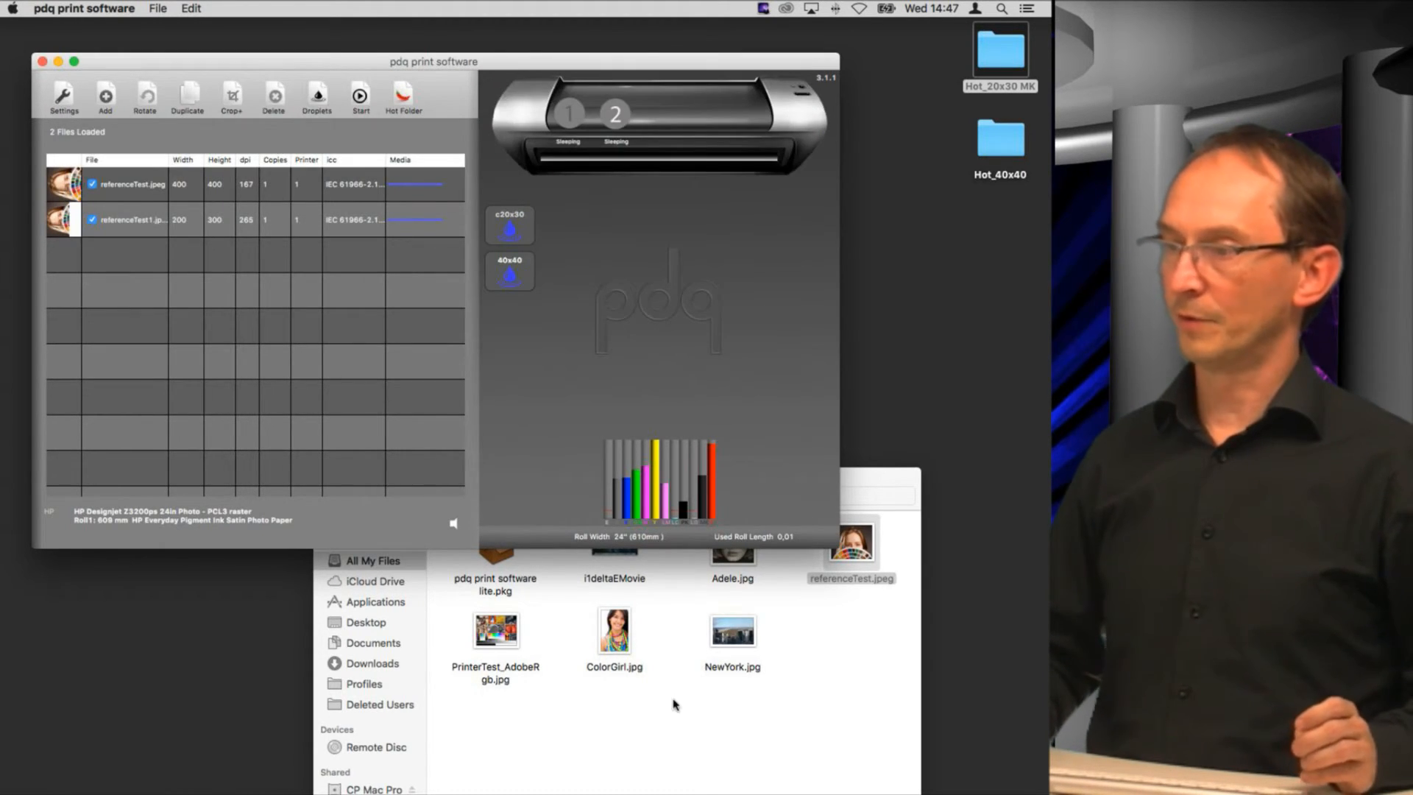
Step: Drop Adele.jpg from the Finder window into the Hot_40x40 hot folder
left_click(720, 688)
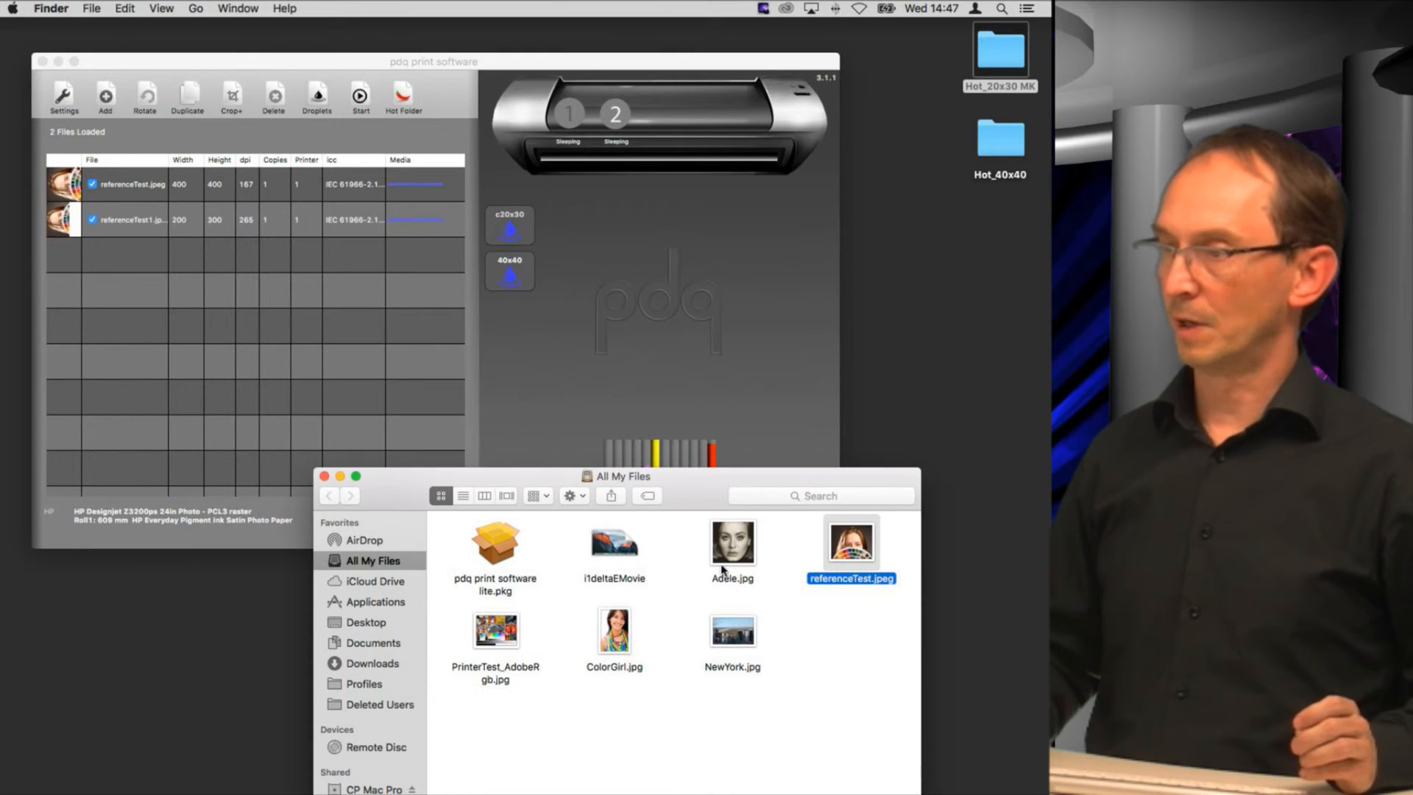
left_click_drag(738, 549, 1001, 131)
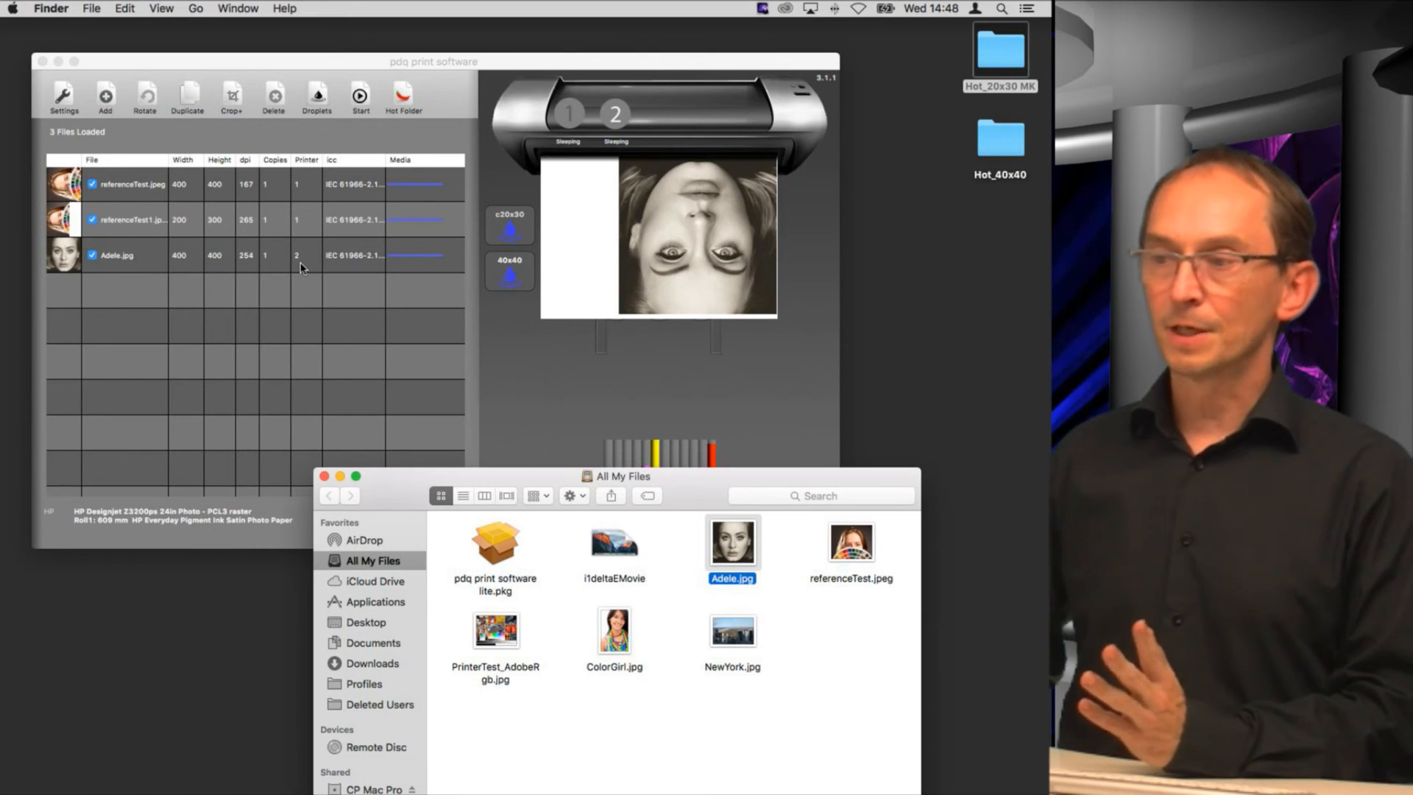
left_click(323, 476)
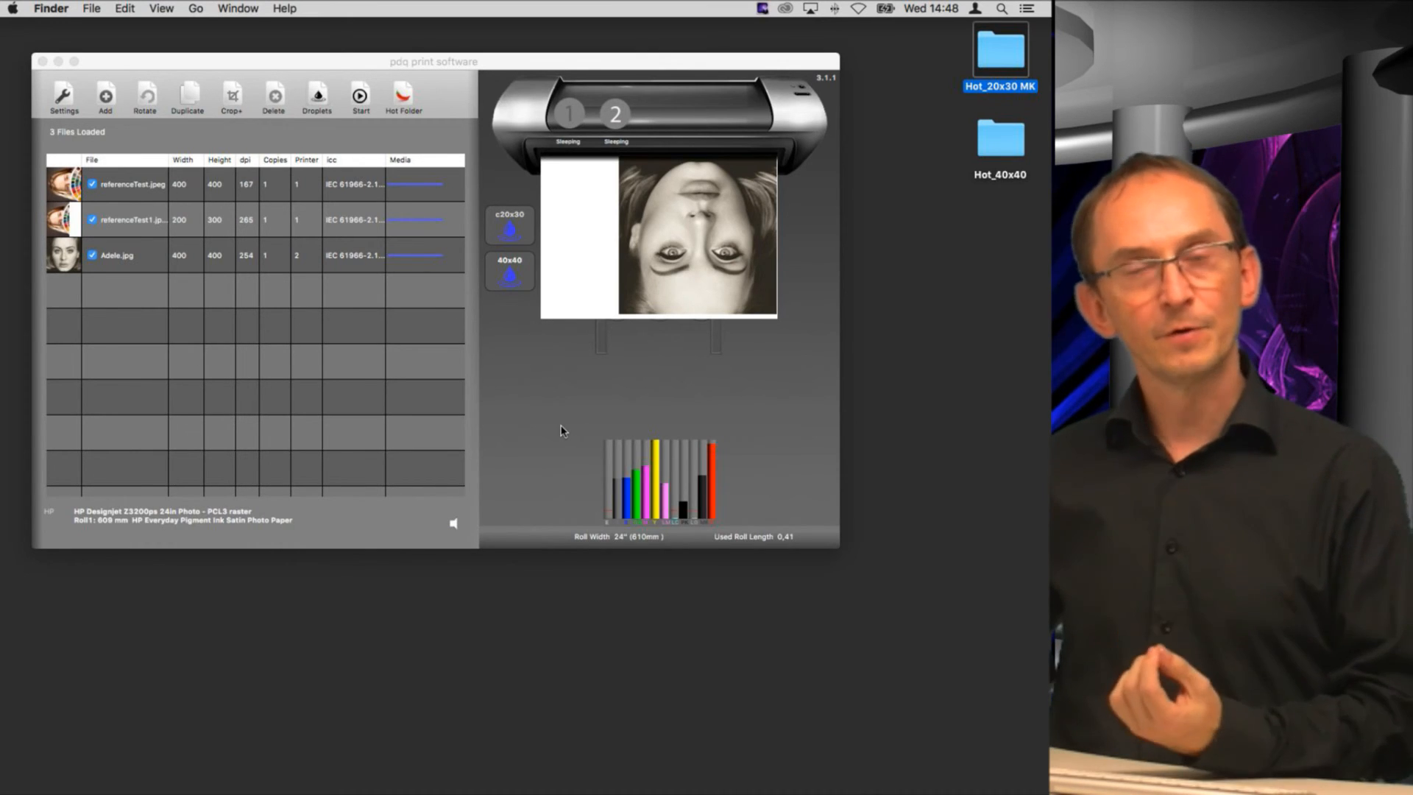